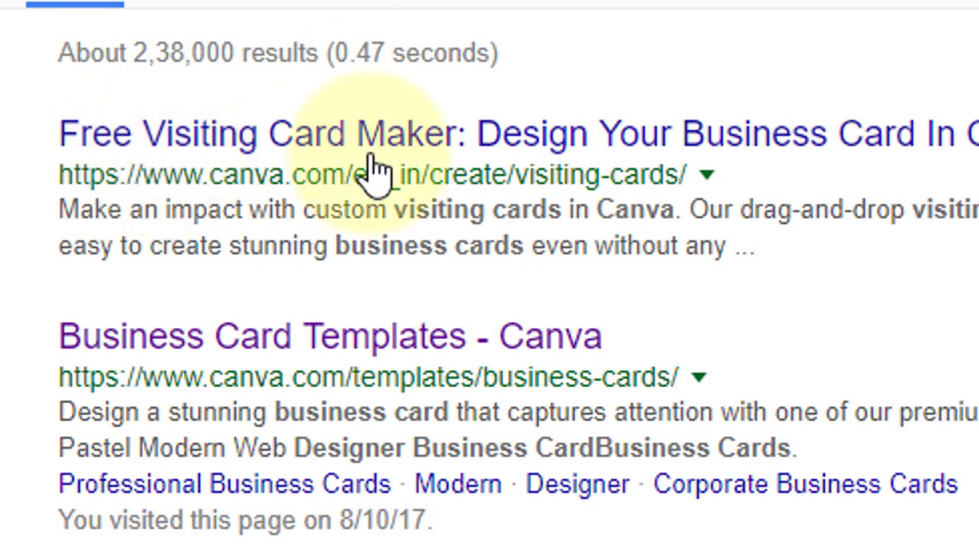
Step: Open Canva's 'Free Visiting Card Maker' result from the Google search results
{"action": "left_click", "coordinate": [594, 186]}
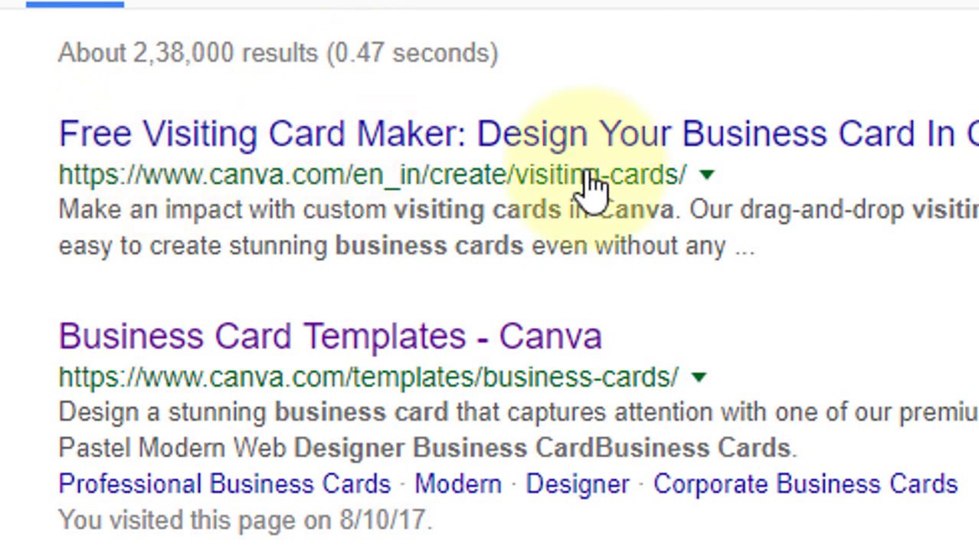
Step: Load Canva's visiting-card page and scroll through its first sections
{"action": "left_click", "coordinate": [227, 138]}
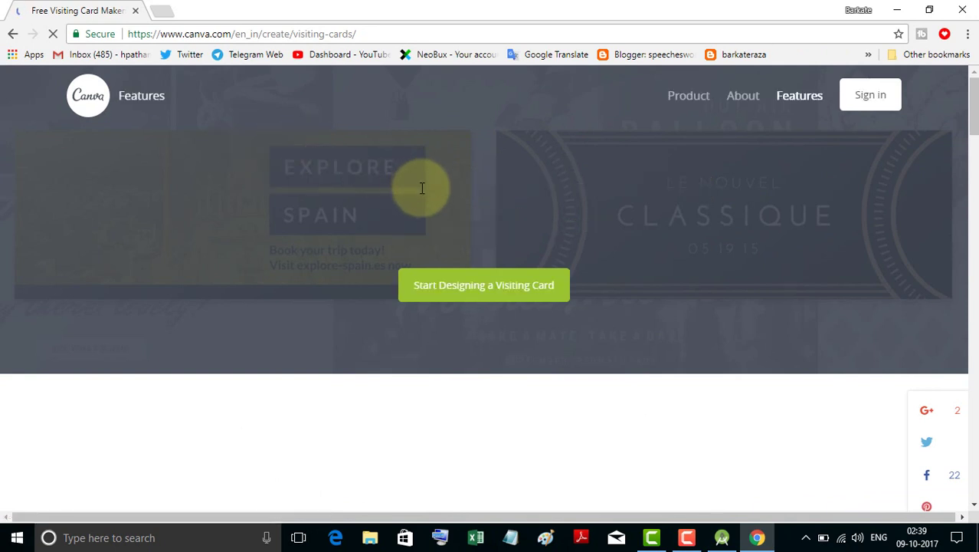
{"action": "scroll", "coordinate": [421, 184], "scroll_direction": "down", "scroll_amount": 2}
{"action": "scroll", "coordinate": [418, 197], "scroll_direction": "down", "scroll_amount": 2}
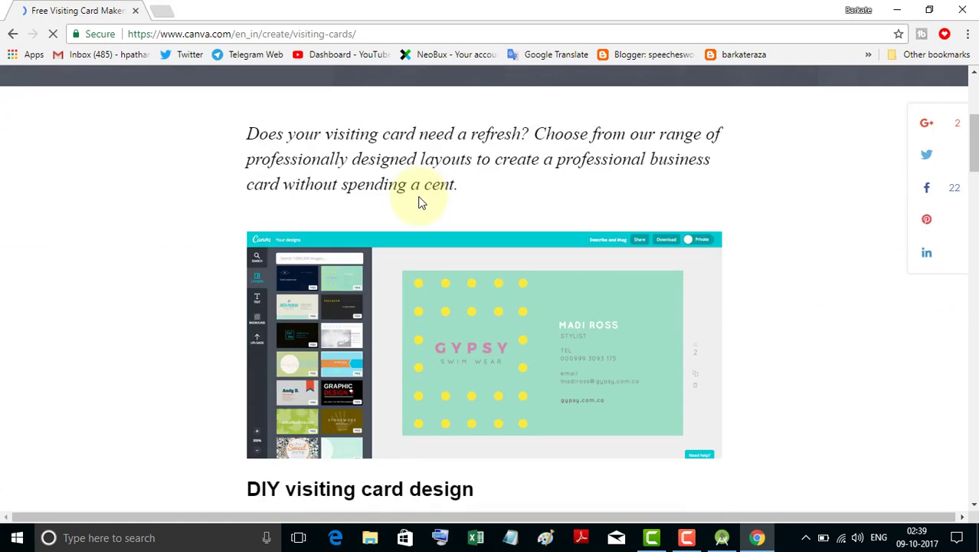
{"action": "scroll", "coordinate": [418, 197], "scroll_direction": "down", "scroll_amount": 3}
{"action": "scroll", "coordinate": [419, 200], "scroll_direction": "down", "scroll_amount": 2}
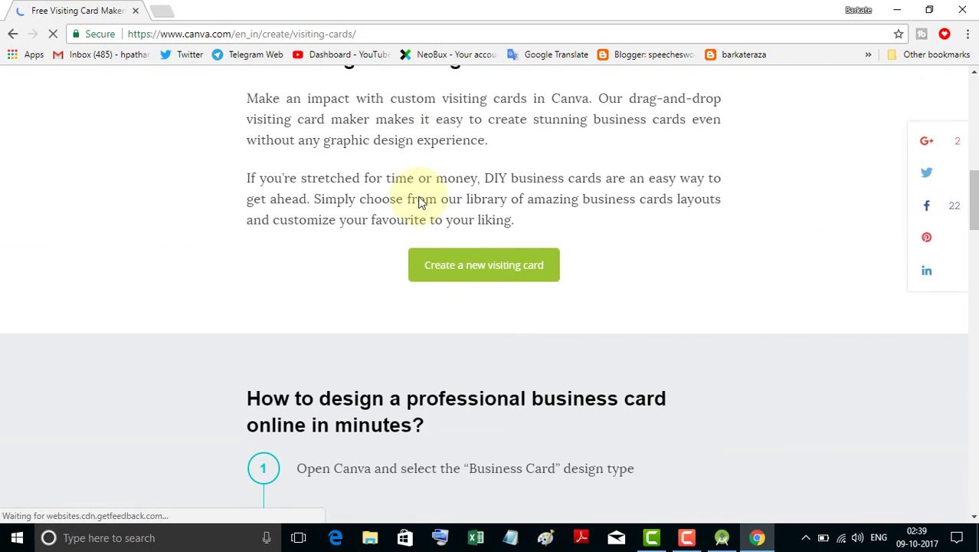
{"action": "scroll", "coordinate": [419, 203], "scroll_direction": "down", "scroll_amount": 2}
{"action": "scroll", "coordinate": [419, 207], "scroll_direction": "up", "scroll_amount": 5}
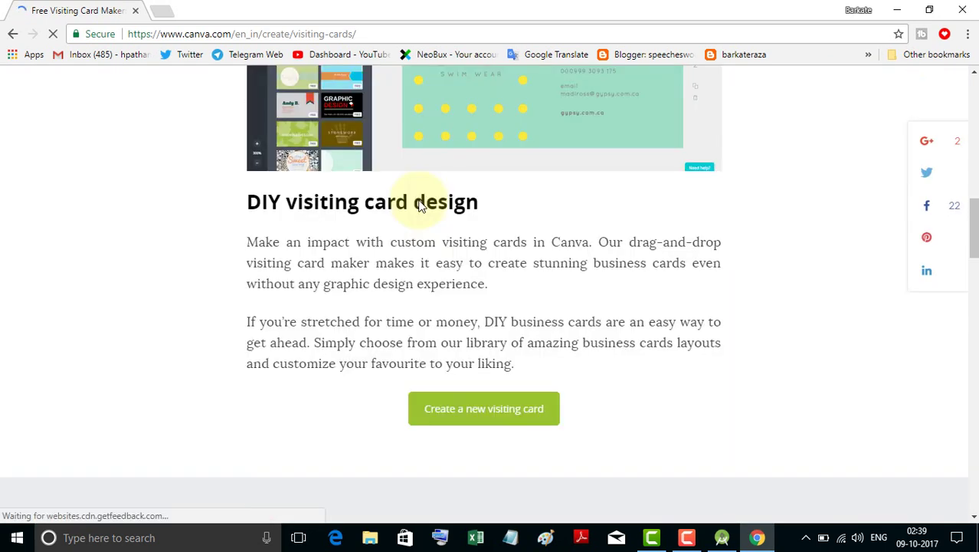
{"action": "scroll", "coordinate": [420, 208], "scroll_direction": "down", "scroll_amount": 3}
{"action": "scroll", "coordinate": [420, 211], "scroll_direction": "up", "scroll_amount": 1}
{"action": "scroll", "coordinate": [420, 212], "scroll_direction": "down", "scroll_amount": 1}
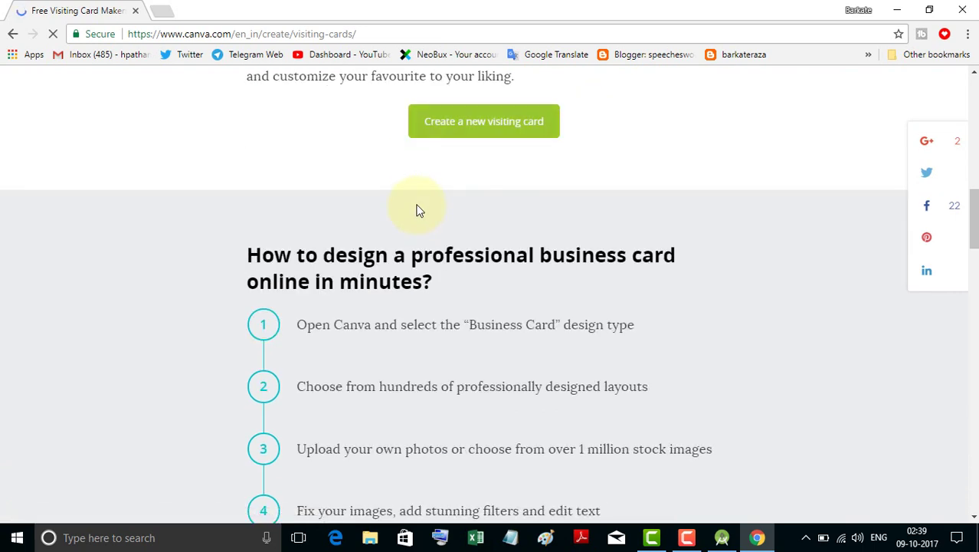
{"action": "scroll", "coordinate": [445, 243], "scroll_direction": "down", "scroll_amount": 2}
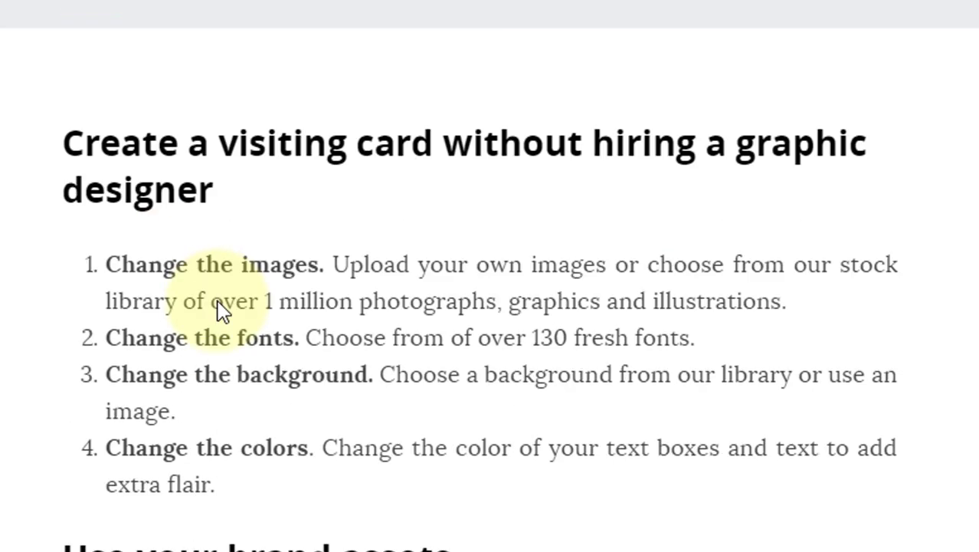
Step: Scroll further through the tips and related design types, then back toward the top
{"action": "scroll", "coordinate": [218, 314], "scroll_direction": "down", "scroll_amount": 10}
{"action": "scroll", "coordinate": [216, 328], "scroll_direction": "down", "scroll_amount": 10}
{"action": "scroll", "coordinate": [216, 328], "scroll_direction": "down", "scroll_amount": 10}
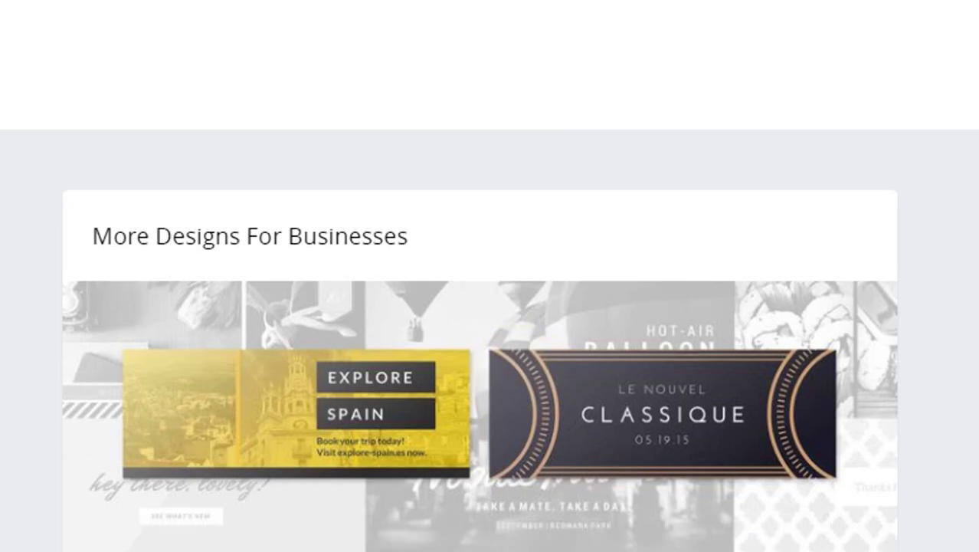
{"action": "scroll", "coordinate": [322, 387], "scroll_direction": "down", "scroll_amount": 2}
{"action": "scroll", "coordinate": [317, 438], "scroll_direction": "down", "scroll_amount": 5}
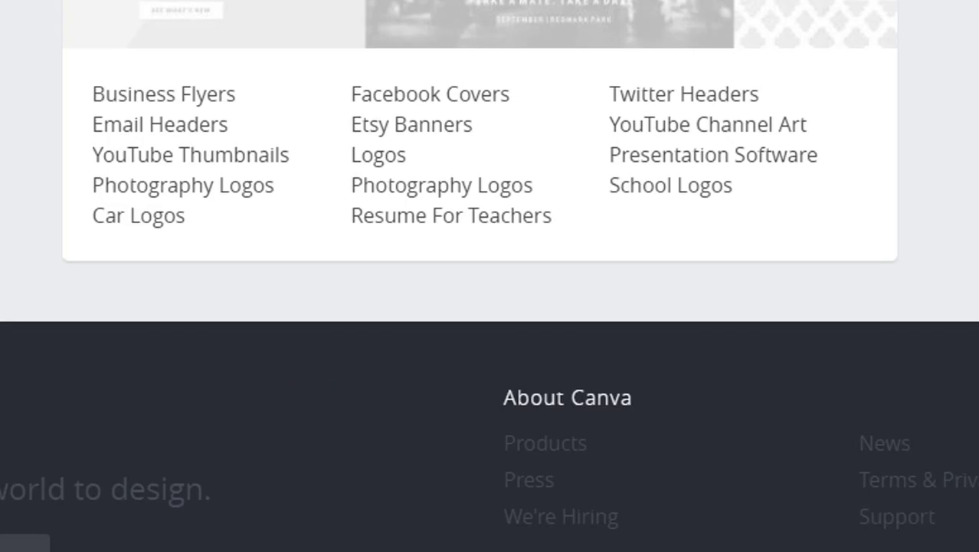
{"action": "scroll", "coordinate": [489, 276], "scroll_direction": "up", "scroll_amount": 2}
{"action": "scroll", "coordinate": [490, 276], "scroll_direction": "up", "scroll_amount": 15}
{"action": "scroll", "coordinate": [490, 276], "scroll_direction": "up", "scroll_amount": 5}
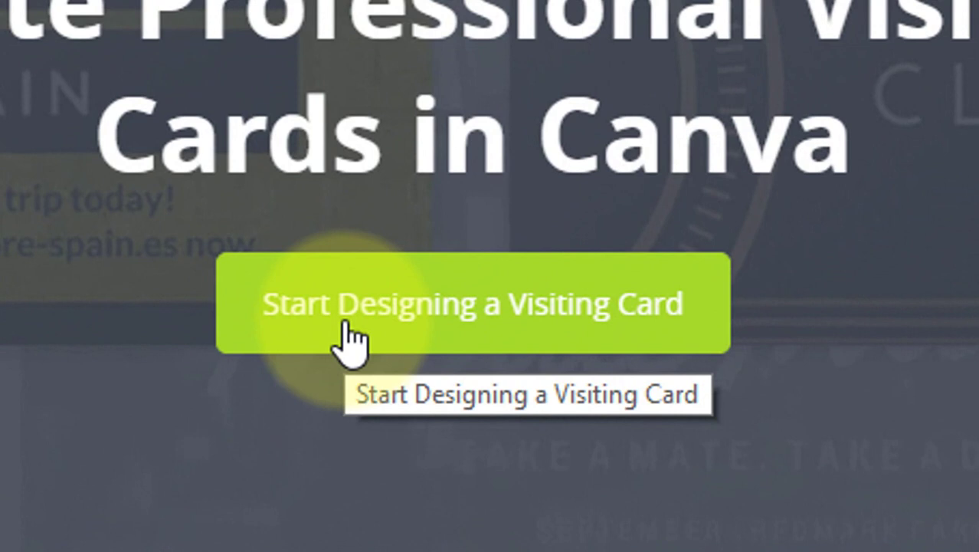
Step: Start a new visiting card design, reaching Canva's sign-up page
{"action": "left_click", "coordinate": [347, 322]}
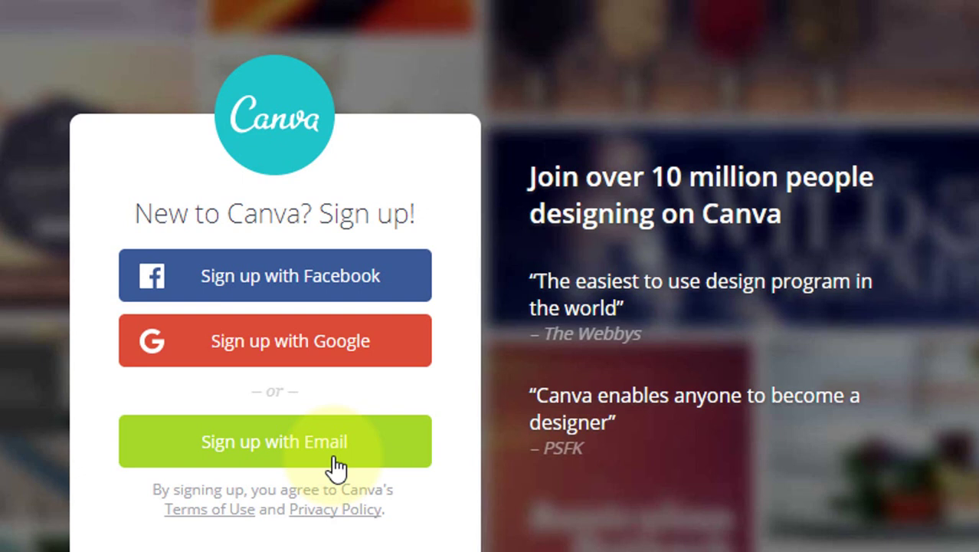
{"action": "scroll", "coordinate": [701, 261], "scroll_direction": "down", "scroll_amount": 1}
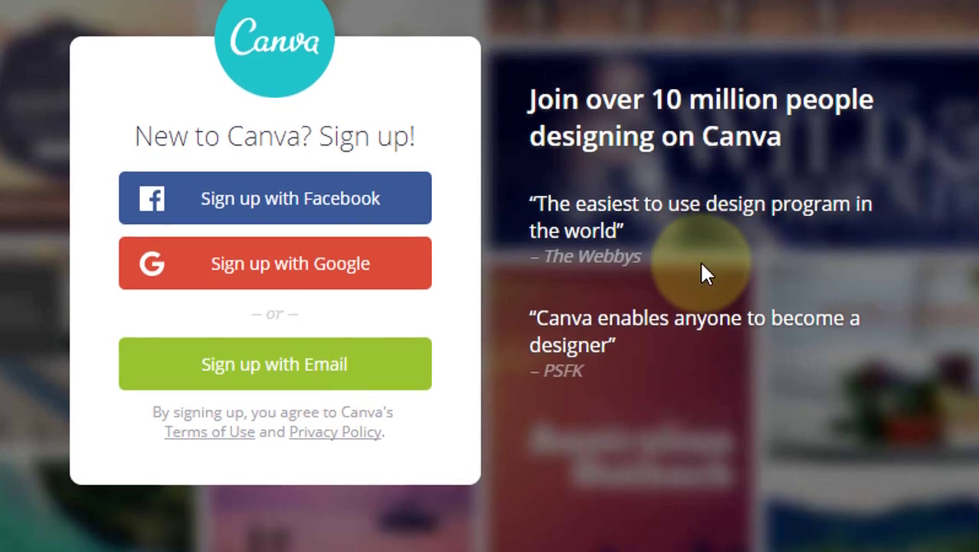
{"action": "scroll", "coordinate": [701, 281], "scroll_direction": "up", "scroll_amount": 1}
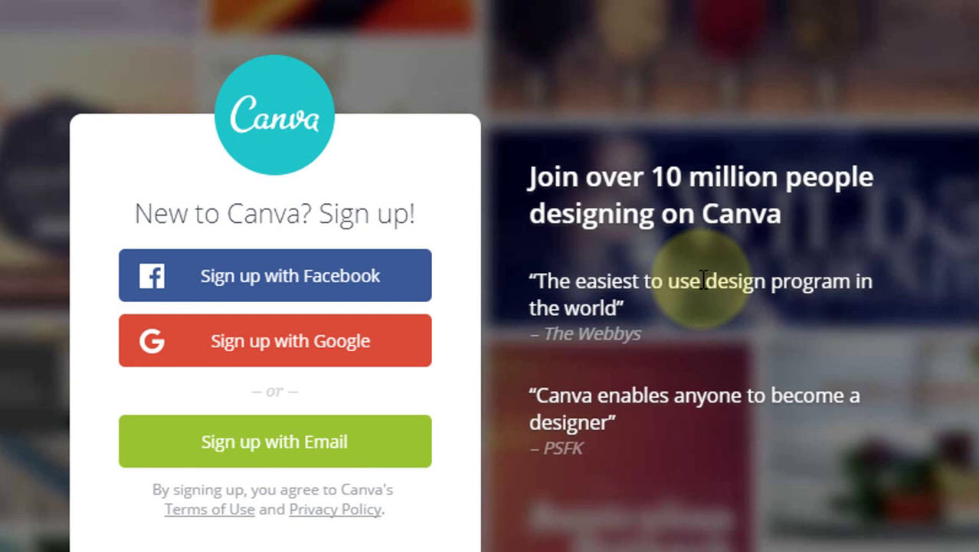
Step: Sign up via Facebook, approve profile sharing, and choose Personal use
{"action": "left_click", "coordinate": [220, 288]}
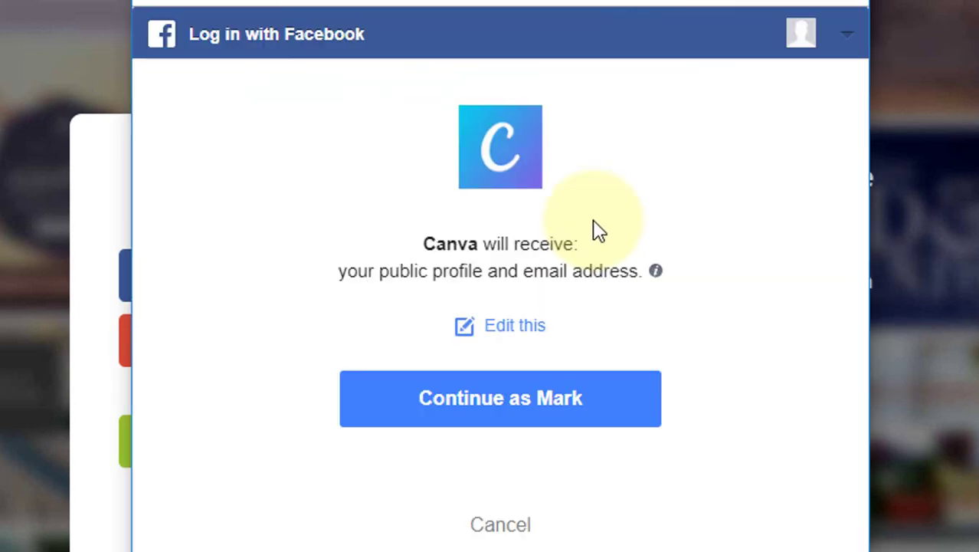
{"action": "left_click", "coordinate": [525, 411]}
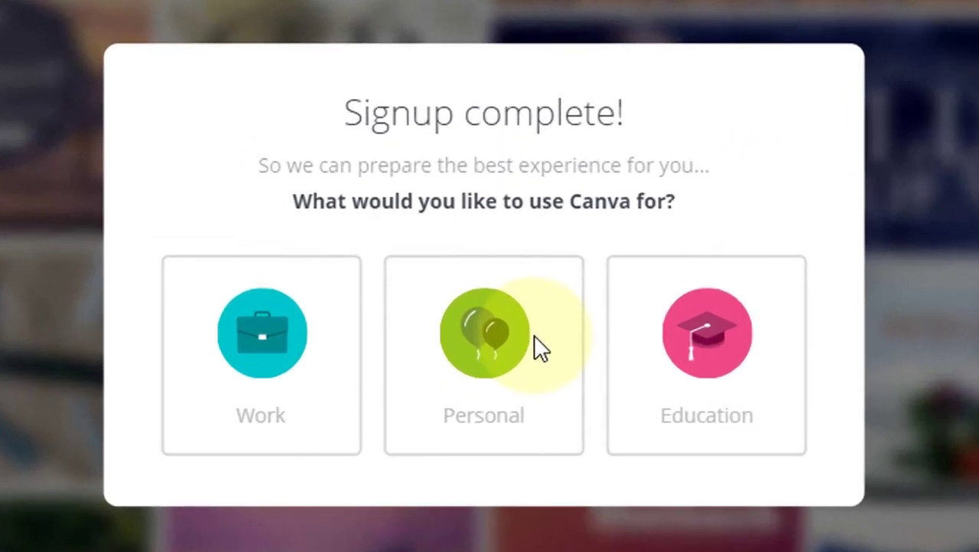
{"action": "left_click", "coordinate": [534, 325]}
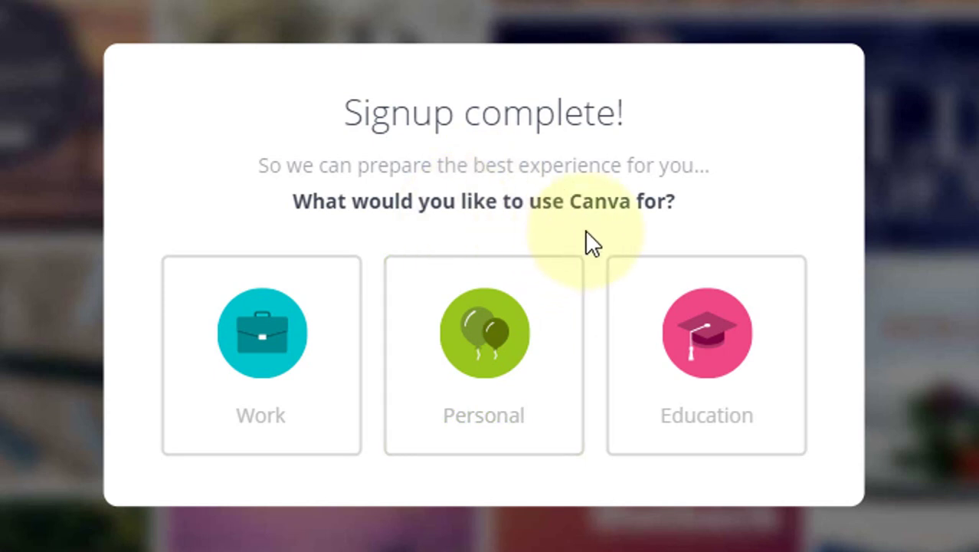
{"action": "left_click", "coordinate": [269, 398]}
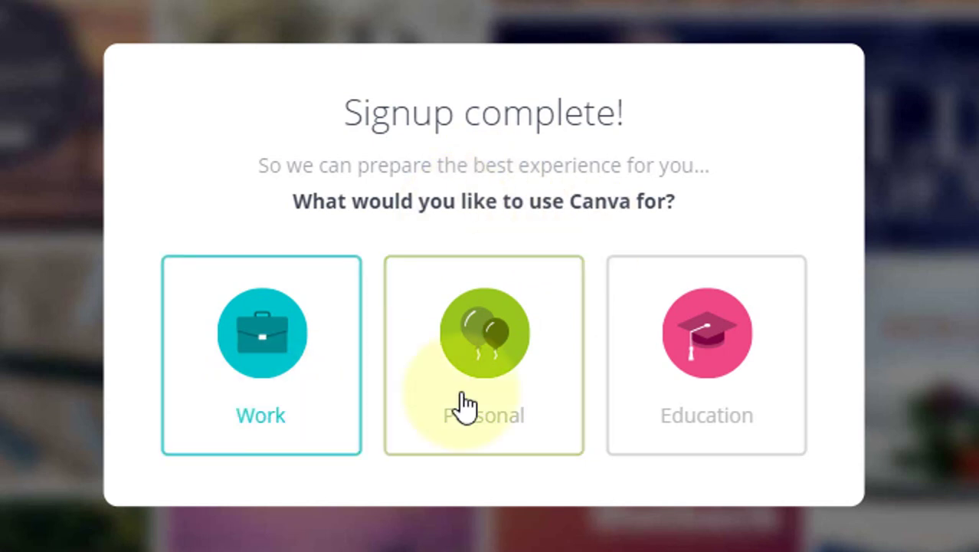
{"action": "left_click", "coordinate": [521, 390]}
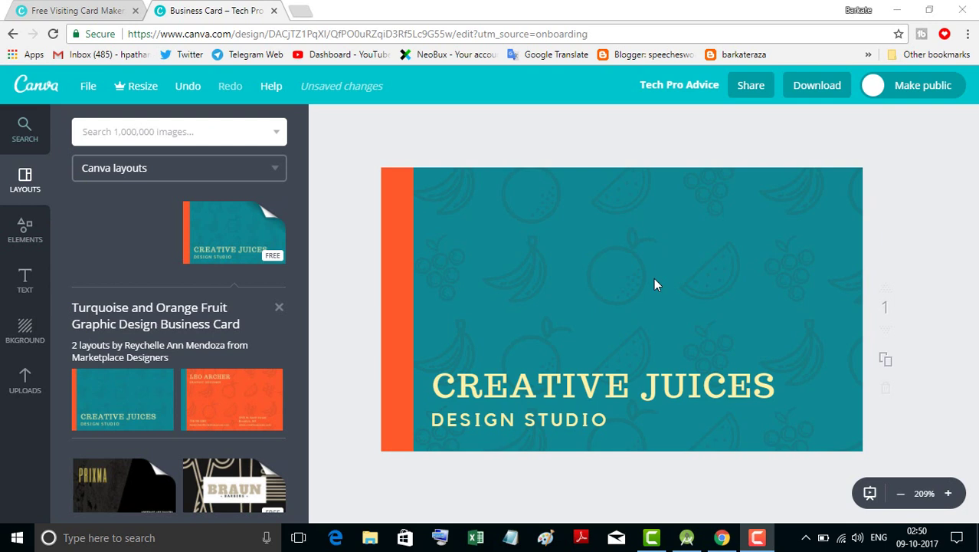
Step: Browse the business card layouts and expand the Blue Lawyer Business Card group
{"action": "left_click", "coordinate": [28, 190]}
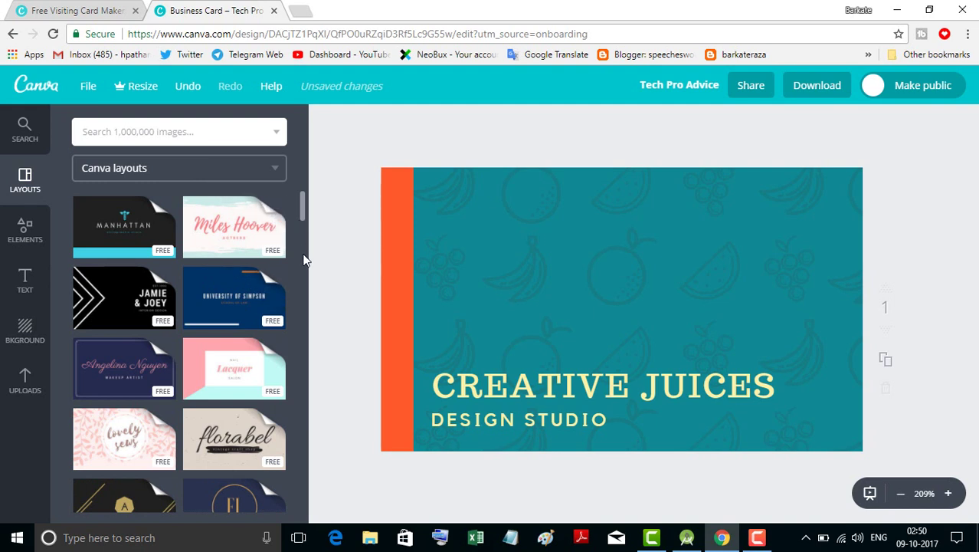
{"action": "scroll", "coordinate": [263, 287], "scroll_direction": "down", "scroll_amount": 5}
{"action": "scroll", "coordinate": [230, 307], "scroll_direction": "down", "scroll_amount": 3}
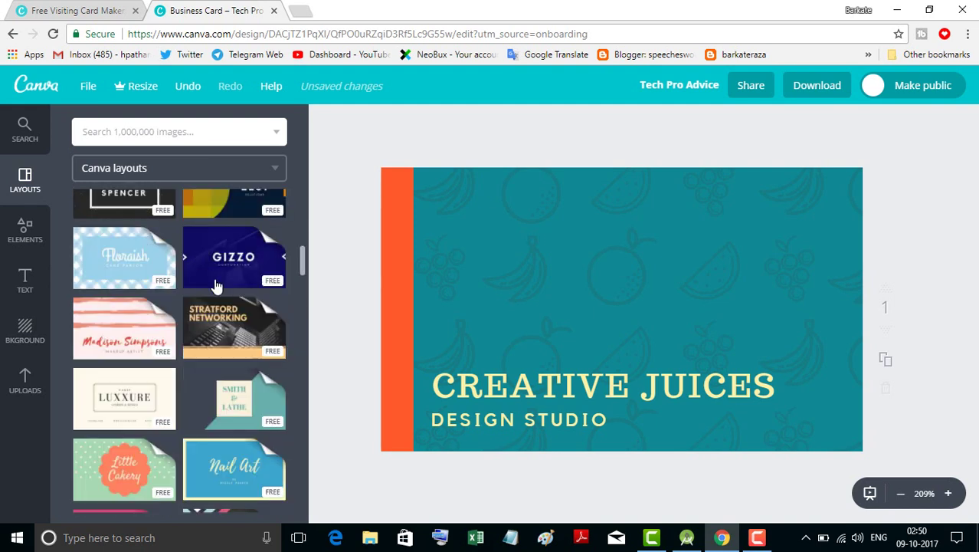
{"action": "scroll", "coordinate": [200, 321], "scroll_direction": "down", "scroll_amount": 1}
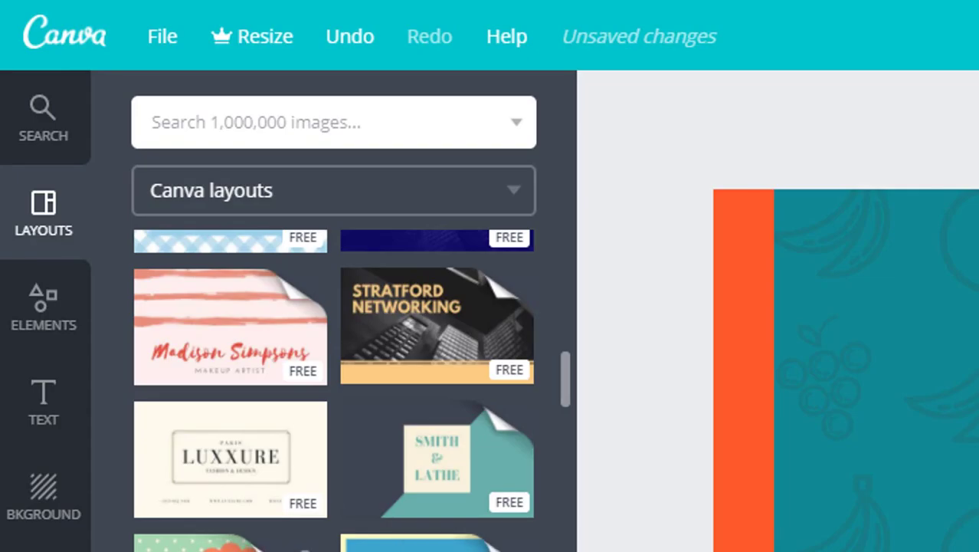
{"action": "scroll", "coordinate": [337, 536], "scroll_direction": "down", "scroll_amount": 2}
{"action": "scroll", "coordinate": [329, 527], "scroll_direction": "down", "scroll_amount": 3}
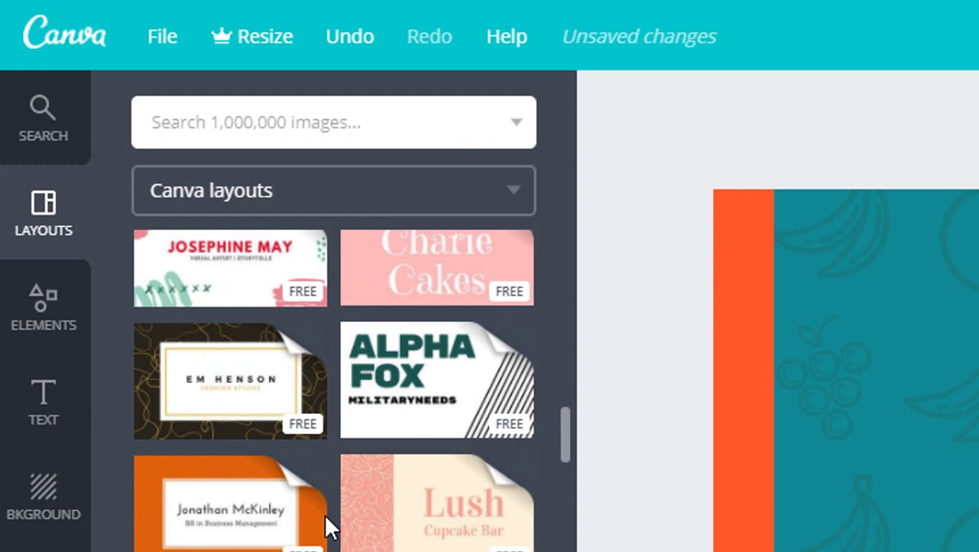
{"action": "scroll", "coordinate": [302, 483], "scroll_direction": "down", "scroll_amount": 3}
{"action": "scroll", "coordinate": [237, 398], "scroll_direction": "down", "scroll_amount": 3}
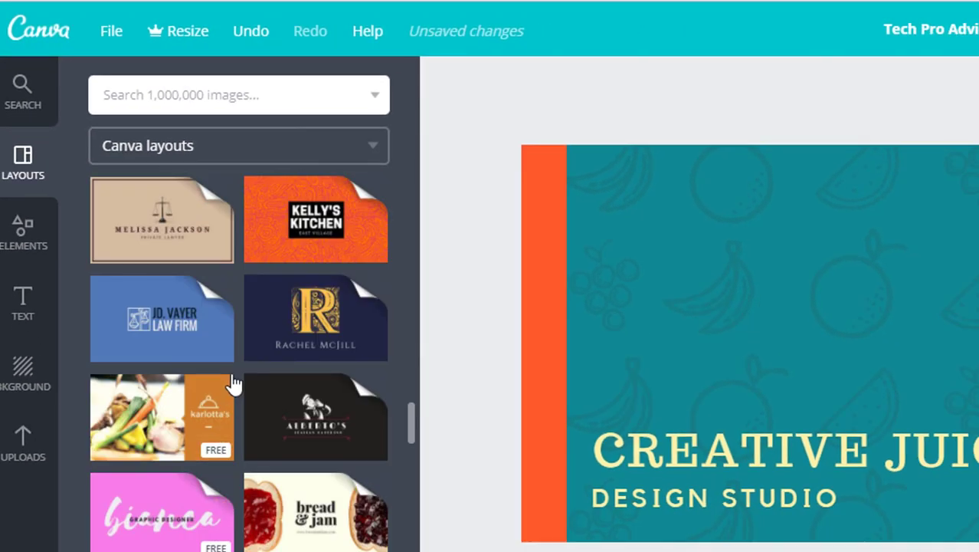
{"action": "scroll", "coordinate": [232, 376], "scroll_direction": "down", "scroll_amount": 2}
{"action": "scroll", "coordinate": [226, 350], "scroll_direction": "up", "scroll_amount": 1}
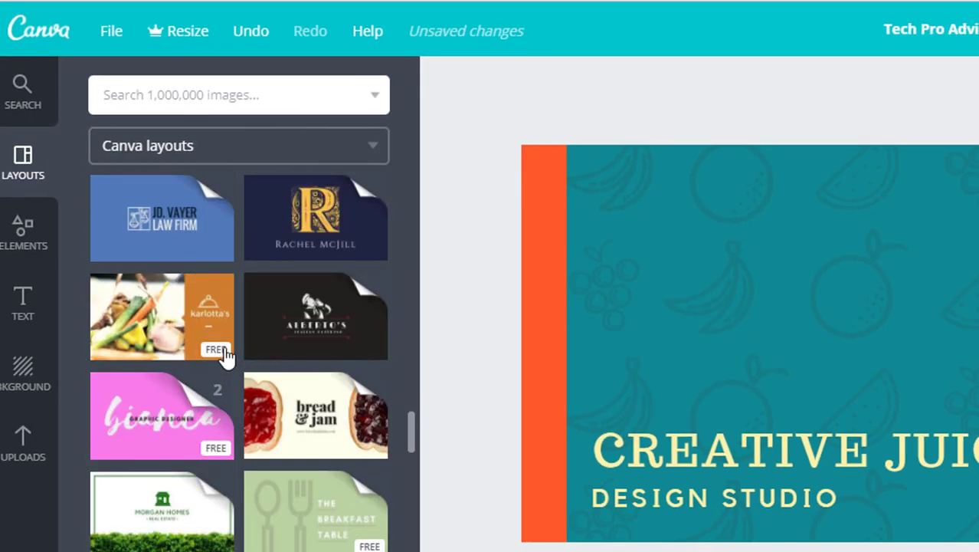
{"action": "scroll", "coordinate": [164, 276], "scroll_direction": "up", "scroll_amount": 1}
{"action": "scroll", "coordinate": [164, 383], "scroll_direction": "up", "scroll_amount": 1}
{"action": "scroll", "coordinate": [160, 399], "scroll_direction": "up", "scroll_amount": 1}
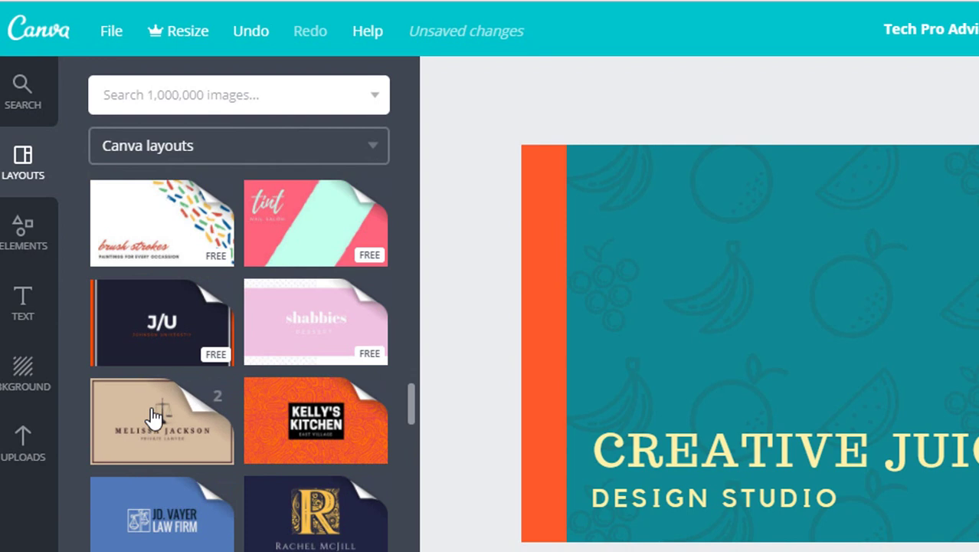
{"action": "scroll", "coordinate": [160, 521], "scroll_direction": "up", "scroll_amount": 1}
{"action": "left_click", "coordinate": [167, 511]}
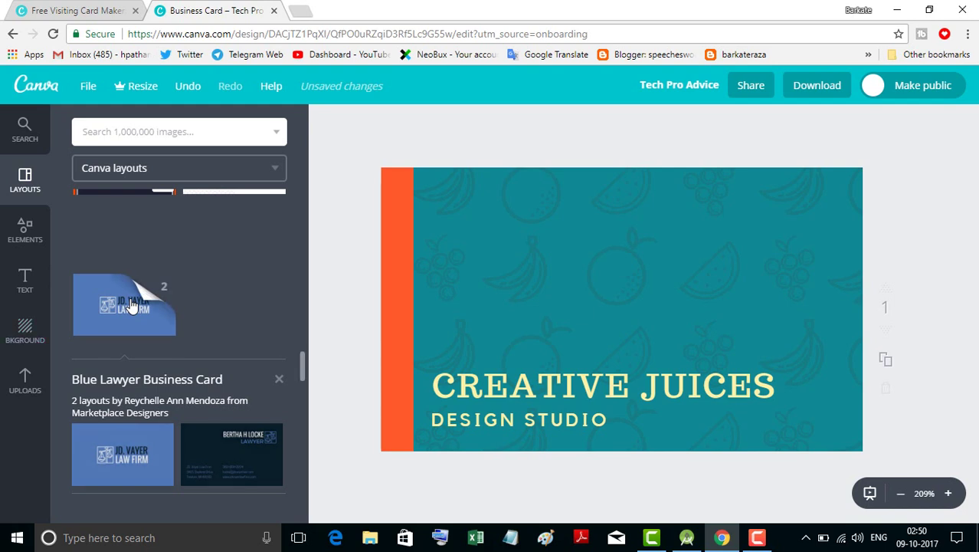
Step: Drag the scales logo off the Blue Lawyer card to the top-left
{"action": "left_click", "coordinate": [130, 305]}
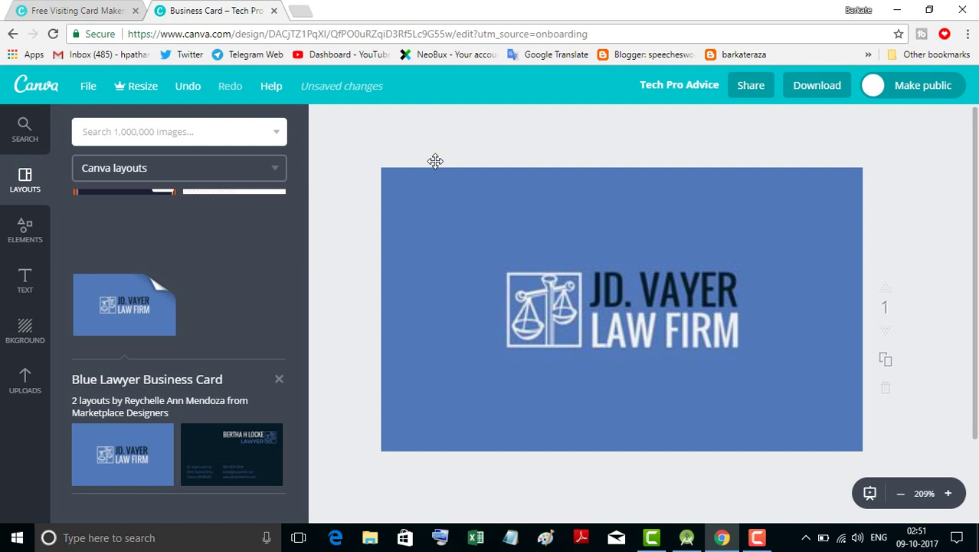
{"action": "left_click", "coordinate": [532, 303]}
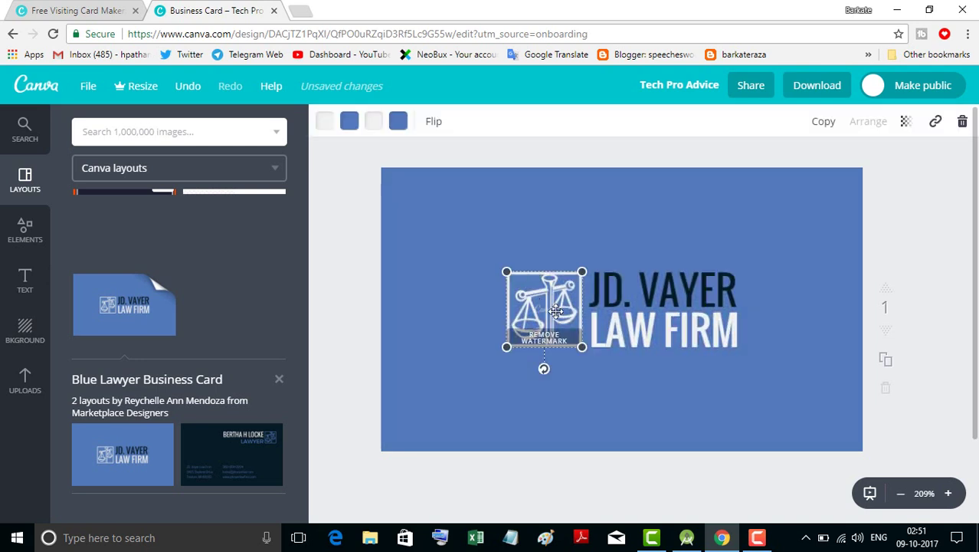
{"action": "left_click_drag", "start_coordinate": [534, 306], "coordinate": [346, 127]}
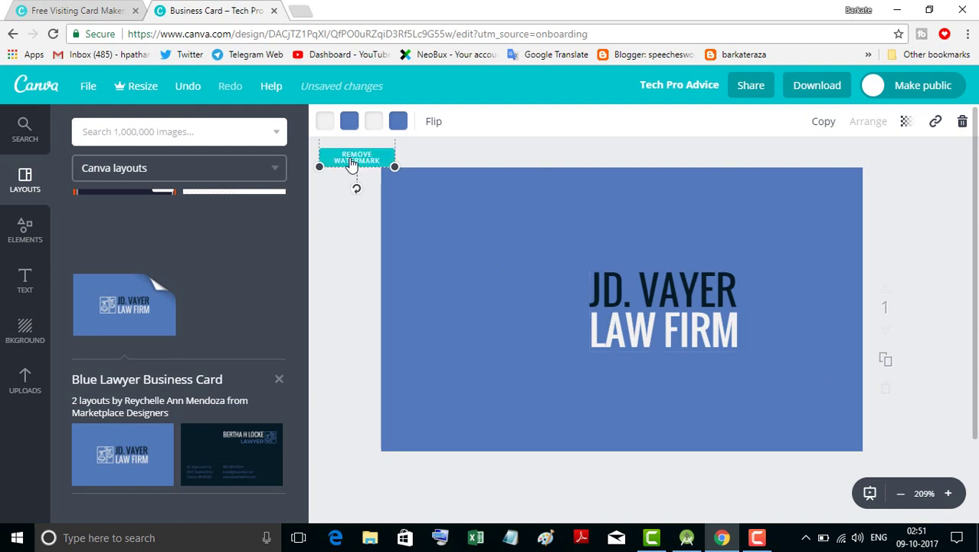
Step: Try Remove Watermark on the logo, then close the purchase dialog without buying
{"action": "left_click", "coordinate": [352, 163]}
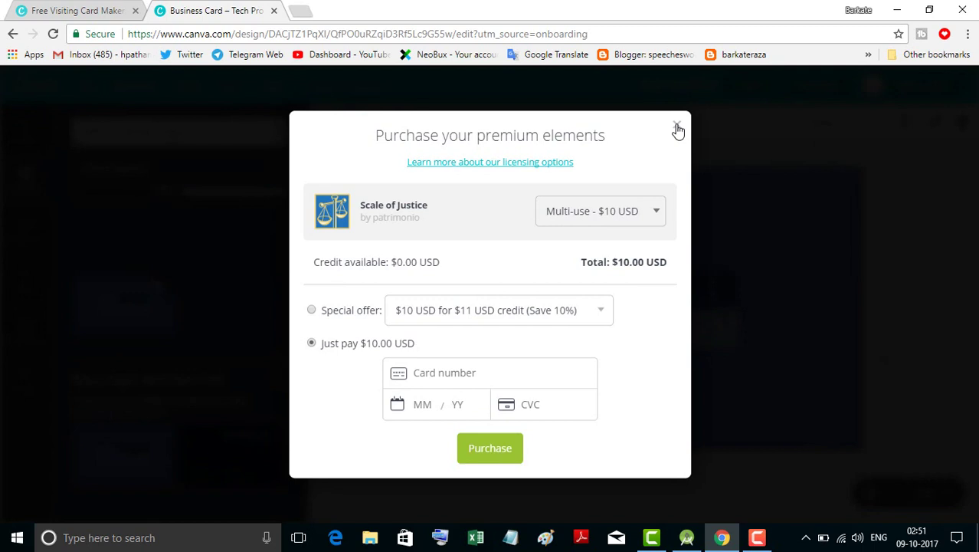
{"action": "left_click", "coordinate": [677, 125]}
{"action": "left_click", "coordinate": [677, 125]}
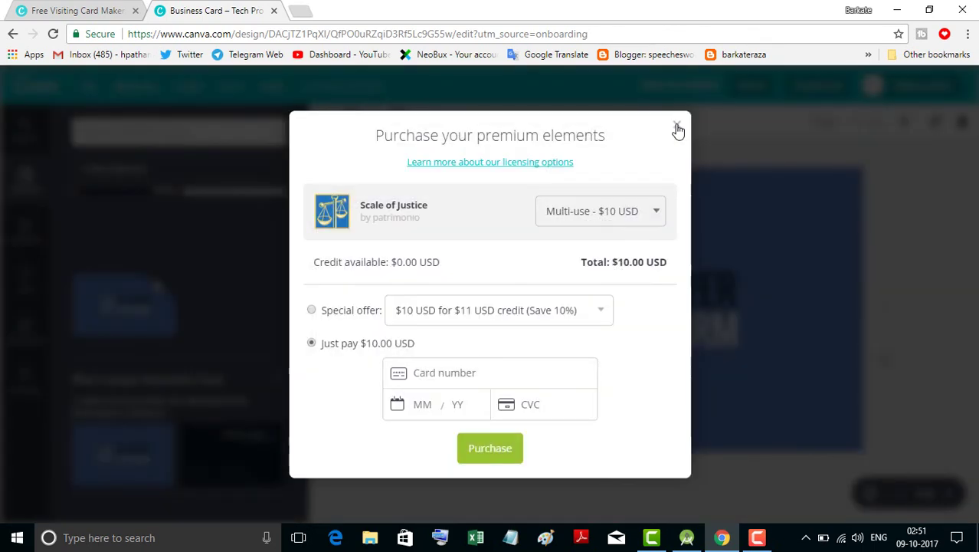
{"action": "left_click", "coordinate": [677, 125]}
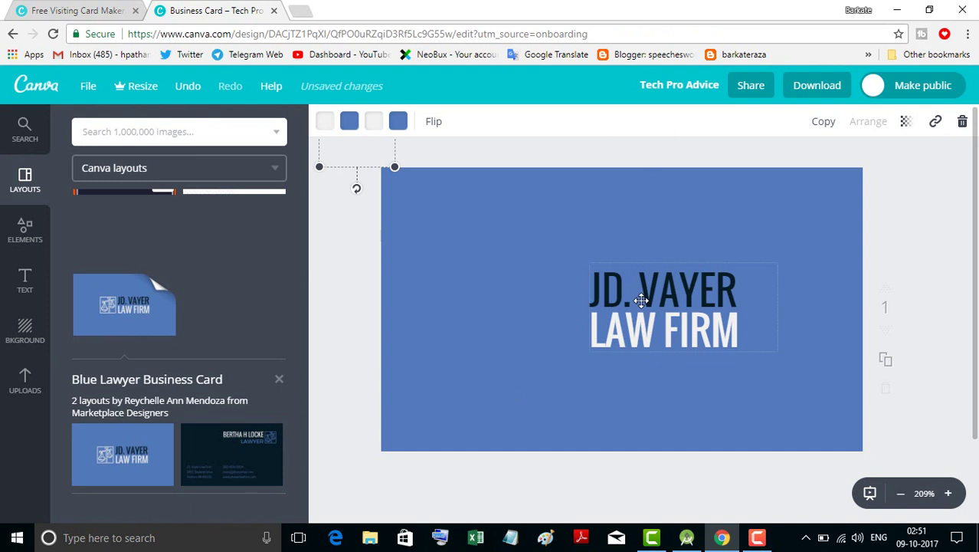
Step: Replace 'JD. VAYER LAW FIRM' with 'TECH PRO ADVICE' and widen the box to one line
{"action": "left_click_drag", "start_coordinate": [641, 300], "coordinate": [556, 299]}
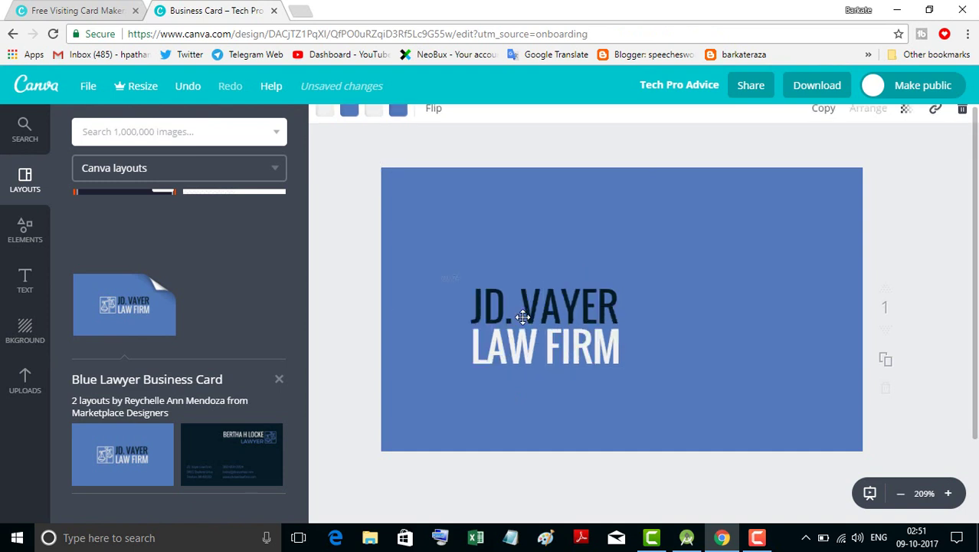
{"action": "double_click", "coordinate": [556, 298]}
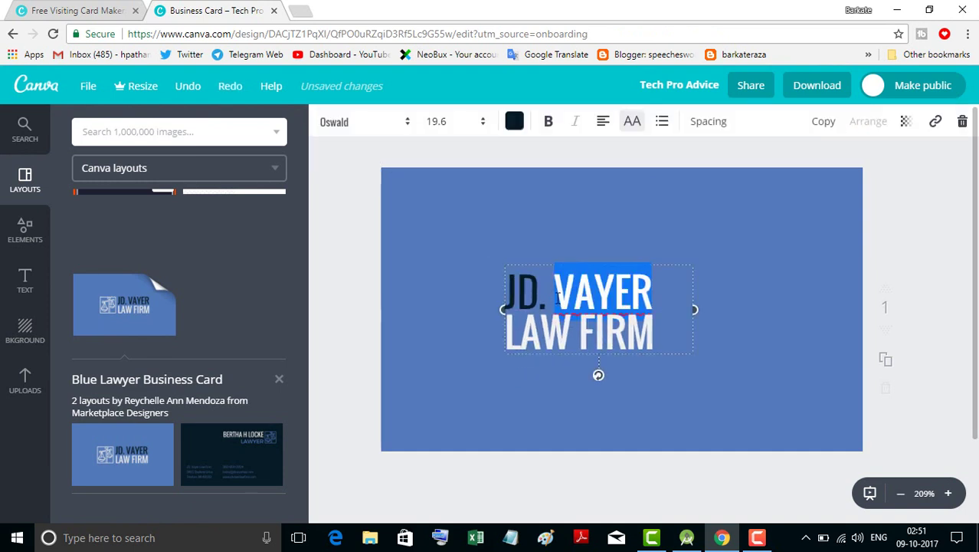
{"action": "key", "text": "BackSpace"}
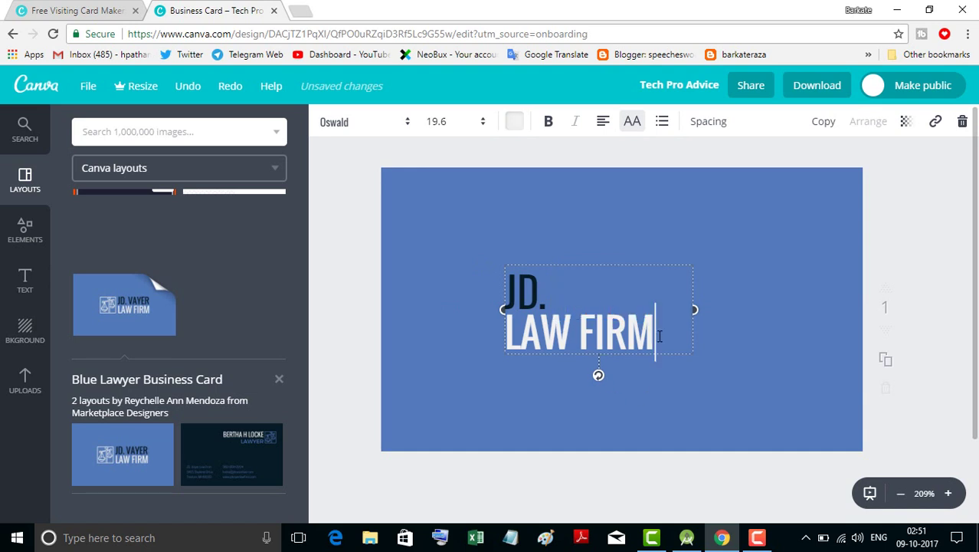
{"action": "key", "text": "BackSpace"}
{"action": "key", "text": "BackSpace"}
{"action": "key", "text": "BackSpace"}
{"action": "key", "text": "BackSpace"}
{"action": "key", "text": "BackSpace"}
{"action": "key", "text": "BackSpace"}
{"action": "key", "text": "BackSpace"}
{"action": "key", "text": "BackSpace"}
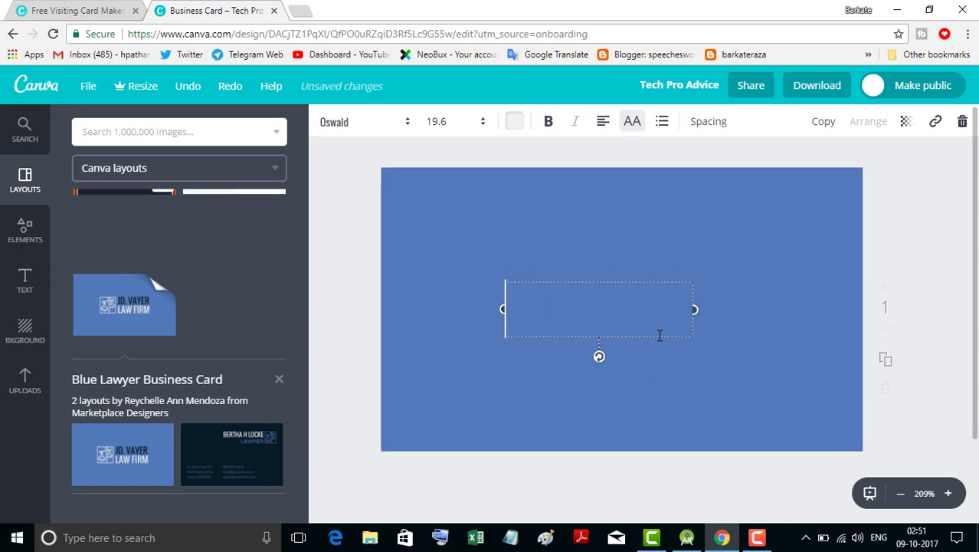
{"action": "type", "text": "TECH "}
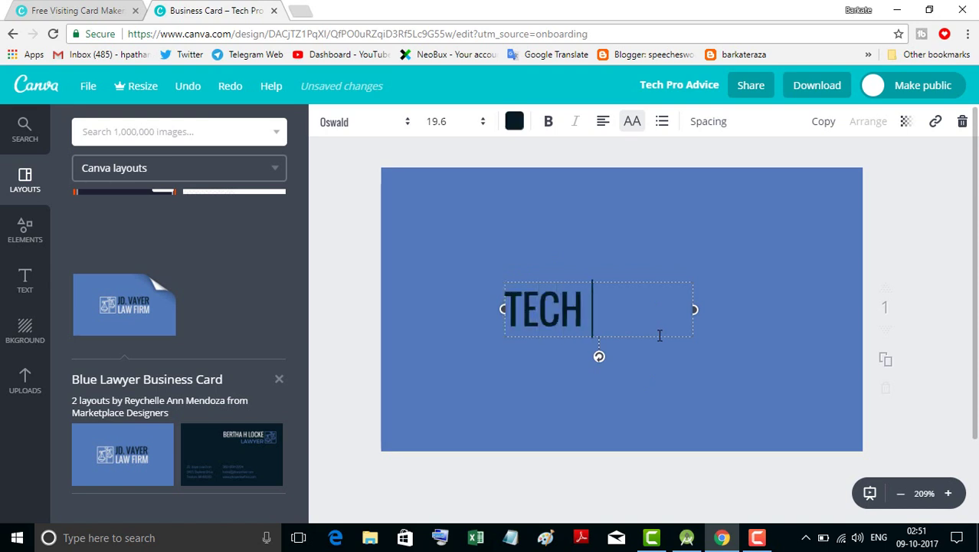
{"action": "type", "text": "P"}
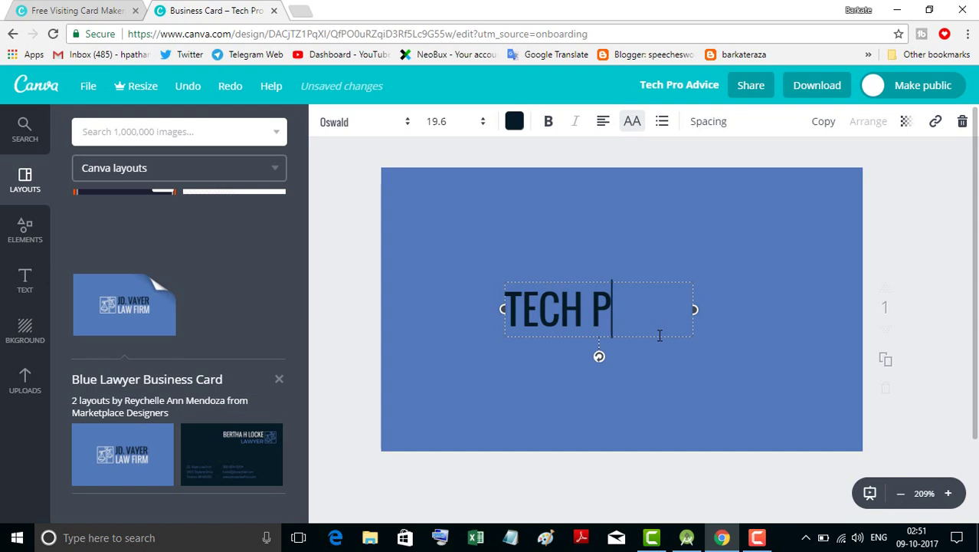
{"action": "type", "text": "RO "}
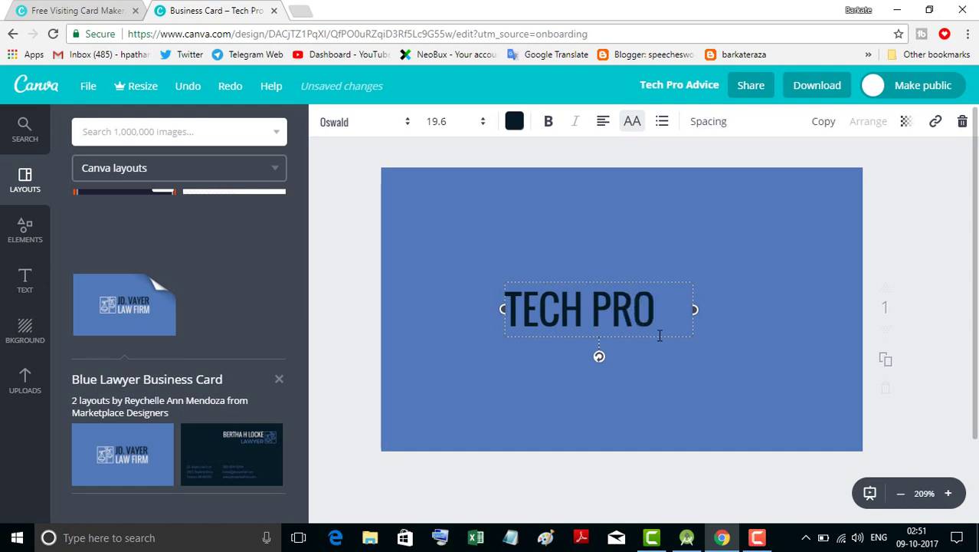
{"action": "type", "text": "AD"}
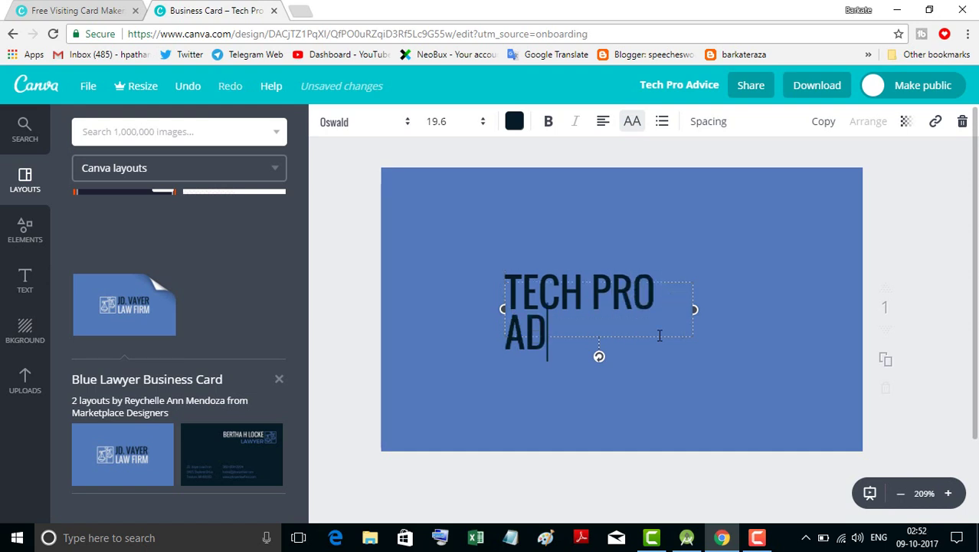
{"action": "type", "text": "VICE"}
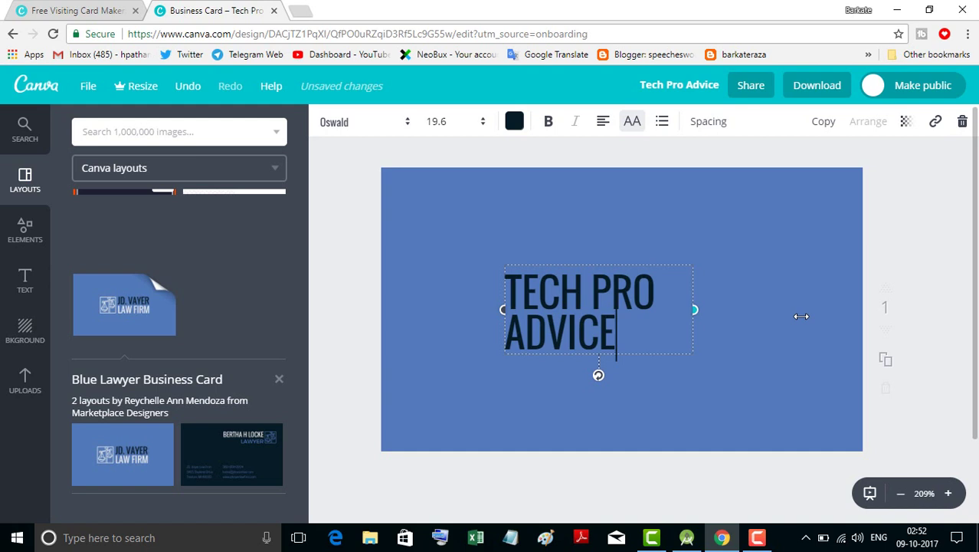
{"action": "left_click_drag", "start_coordinate": [694, 309], "coordinate": [799, 309]}
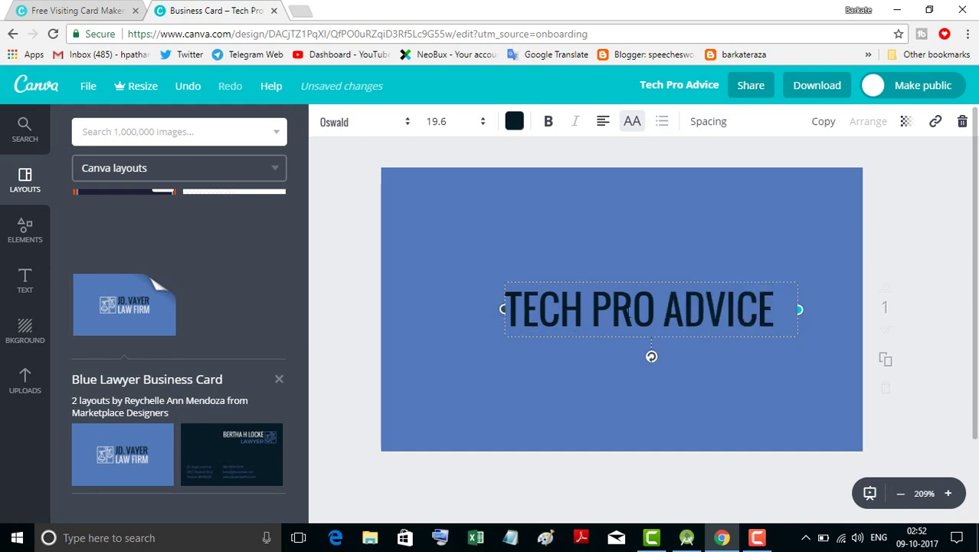
{"action": "key", "text": "Return"}
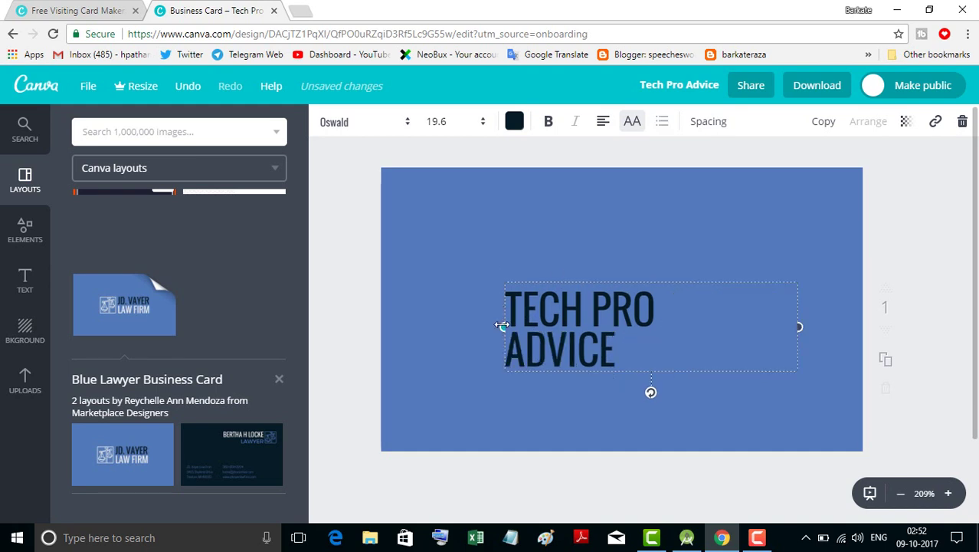
{"action": "left_click_drag", "start_coordinate": [501, 326], "coordinate": [413, 327]}
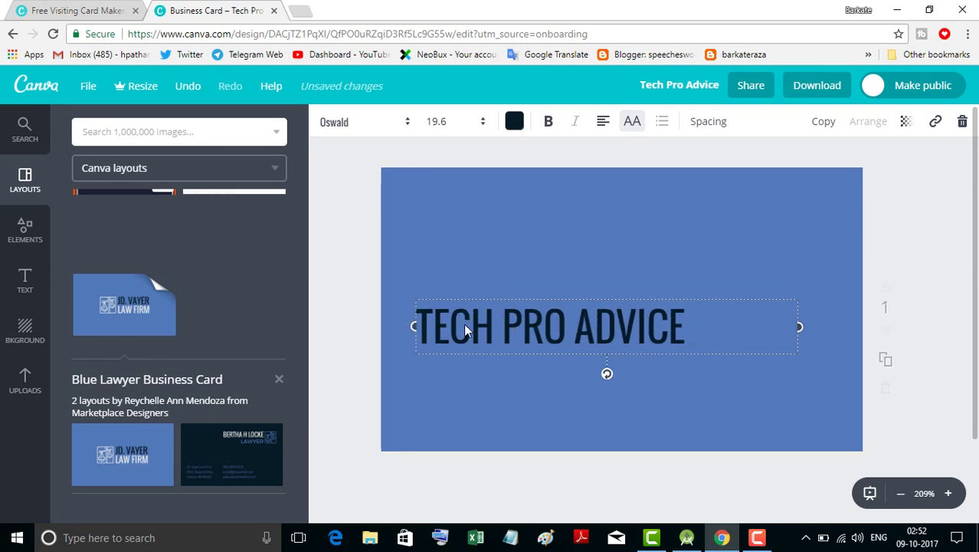
Step: Make the heading yellow at size 28 and move it near the card's top
{"action": "left_click_drag", "start_coordinate": [414, 326], "coordinate": [685, 325]}
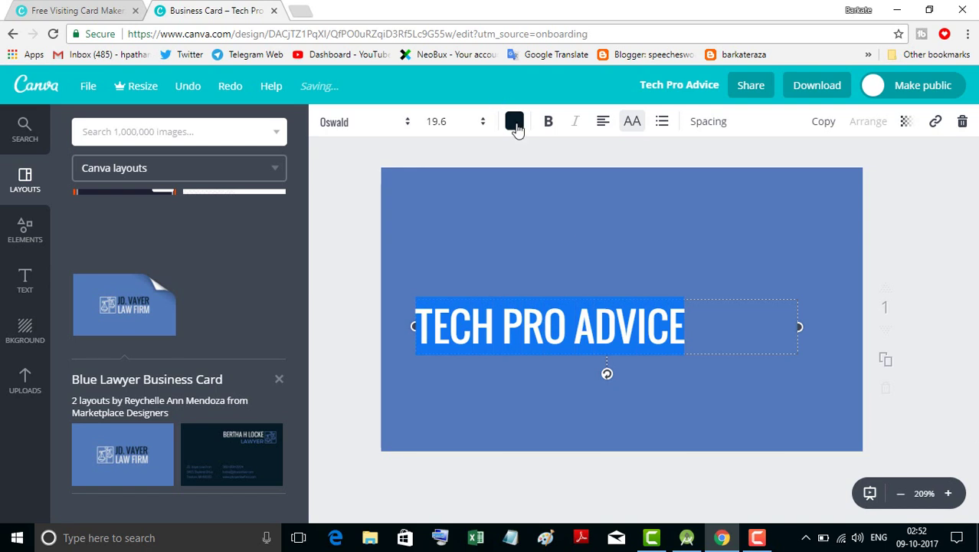
{"action": "left_click", "coordinate": [514, 124]}
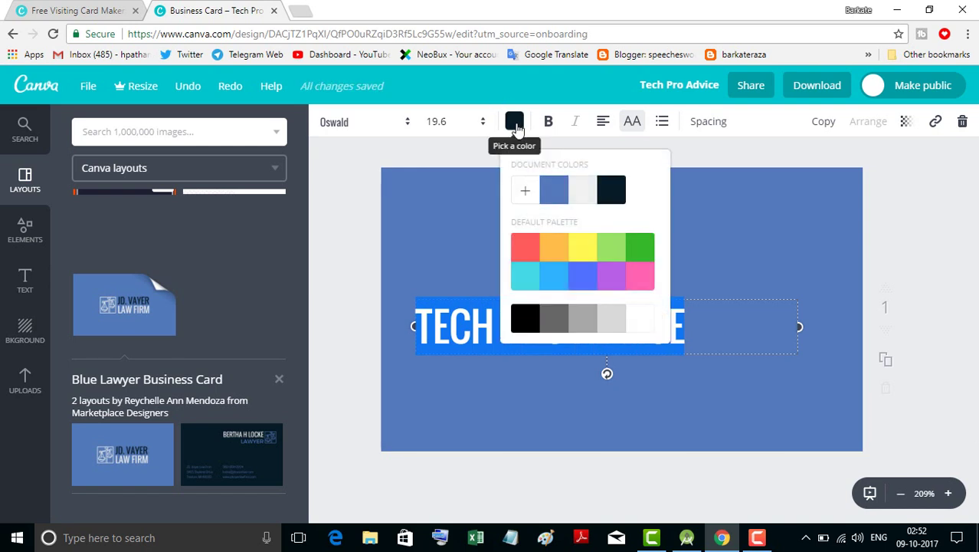
{"action": "left_click", "coordinate": [581, 249]}
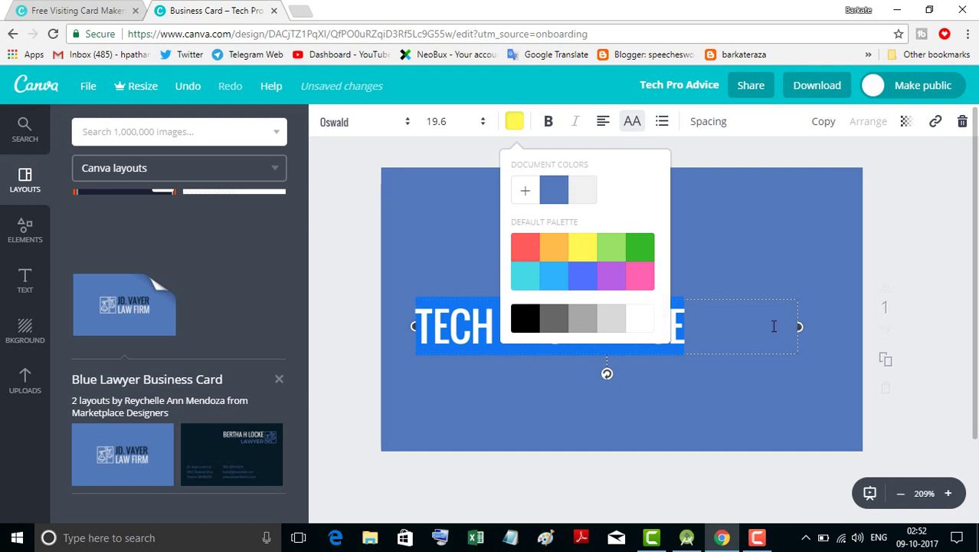
{"action": "left_click", "coordinate": [483, 125]}
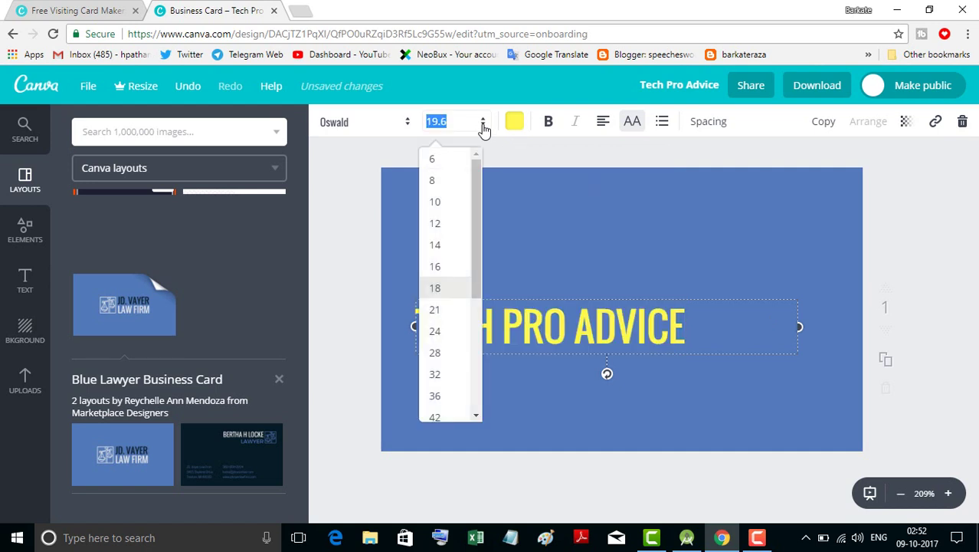
{"action": "left_click", "coordinate": [438, 354]}
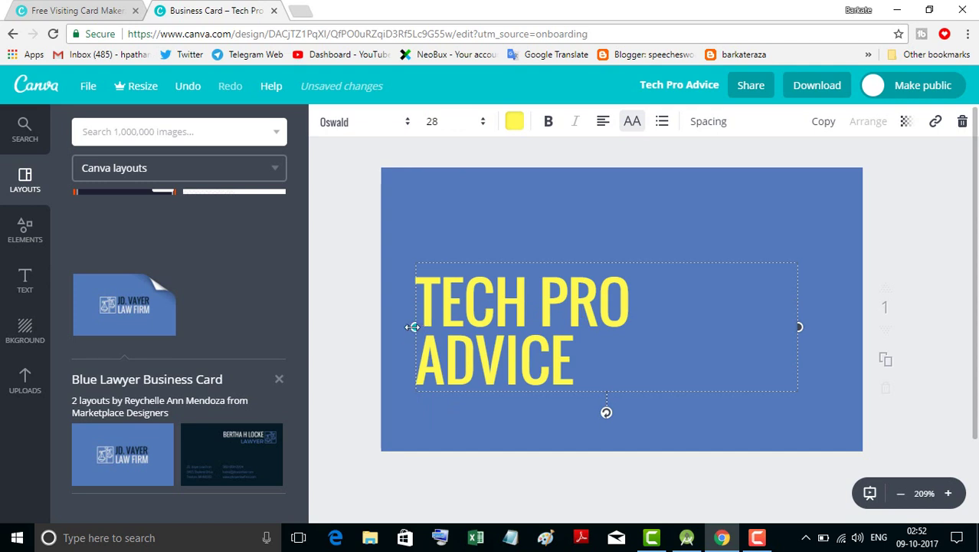
{"action": "left_click_drag", "start_coordinate": [413, 327], "coordinate": [390, 326]}
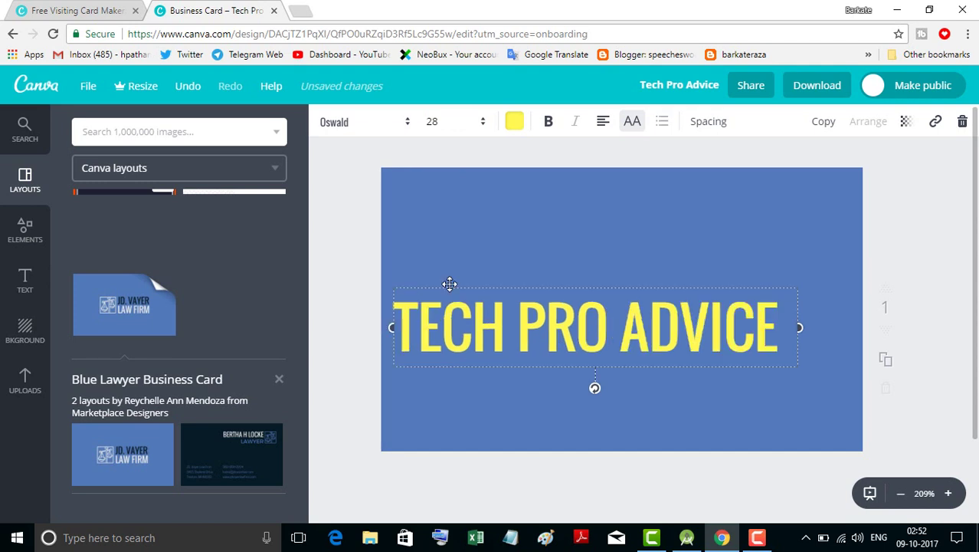
{"action": "left_click_drag", "start_coordinate": [468, 285], "coordinate": [477, 193]}
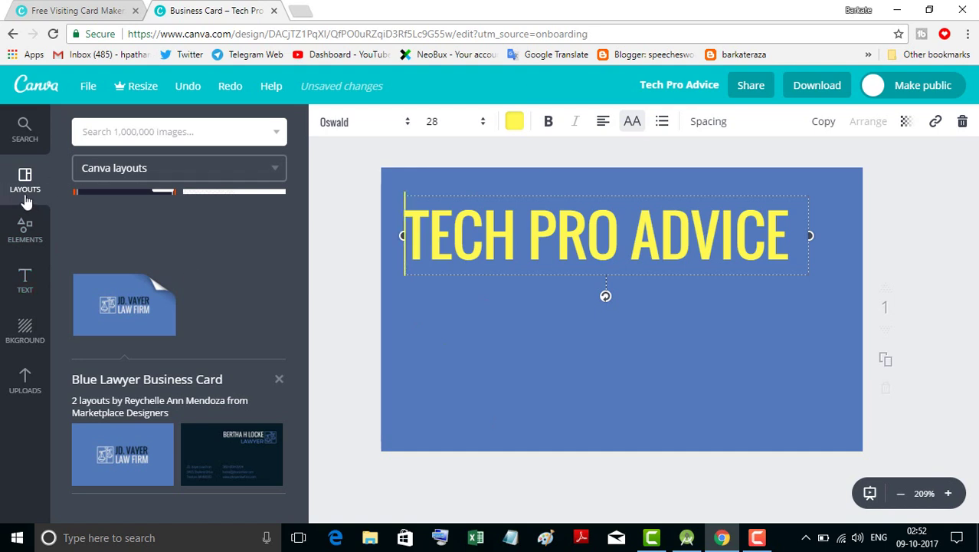
Step: Add a grey square shape from the Elements panel onto the card
{"action": "left_click", "coordinate": [24, 244]}
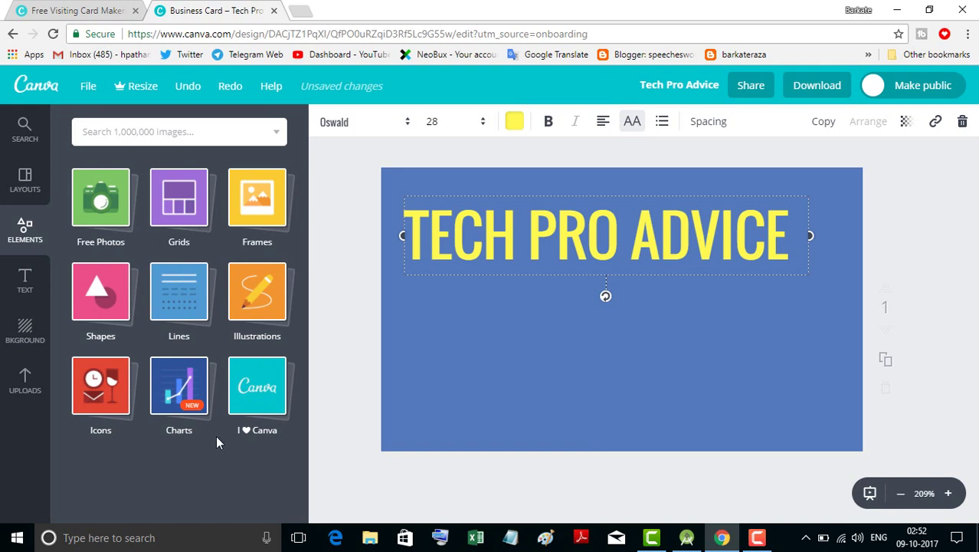
{"action": "left_click", "coordinate": [97, 295]}
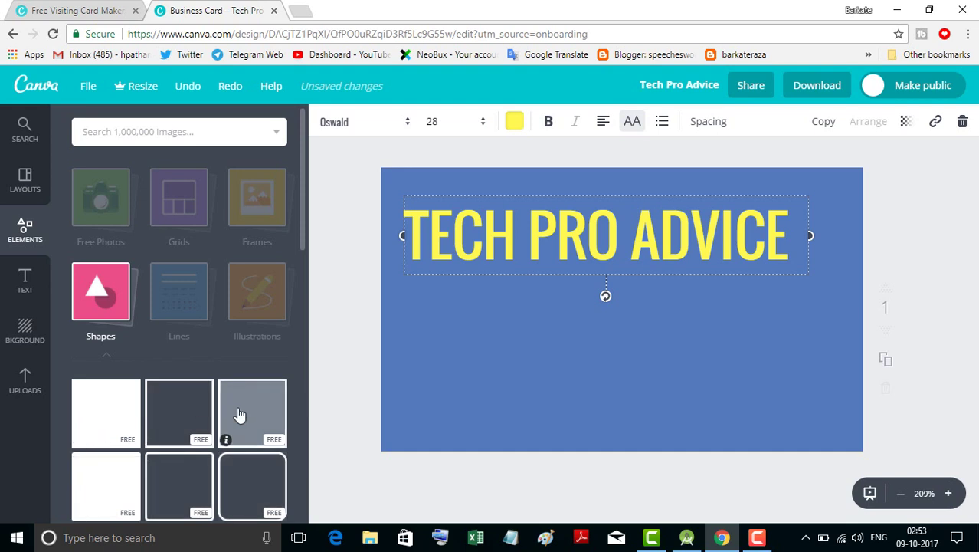
{"action": "mouse_move", "coordinate": [239, 413]}
{"action": "left_mouse_down"}
{"action": "mouse_move", "coordinate": [441, 332]}
{"action": "mouse_move", "coordinate": [438, 295]}
{"action": "left_mouse_up"}
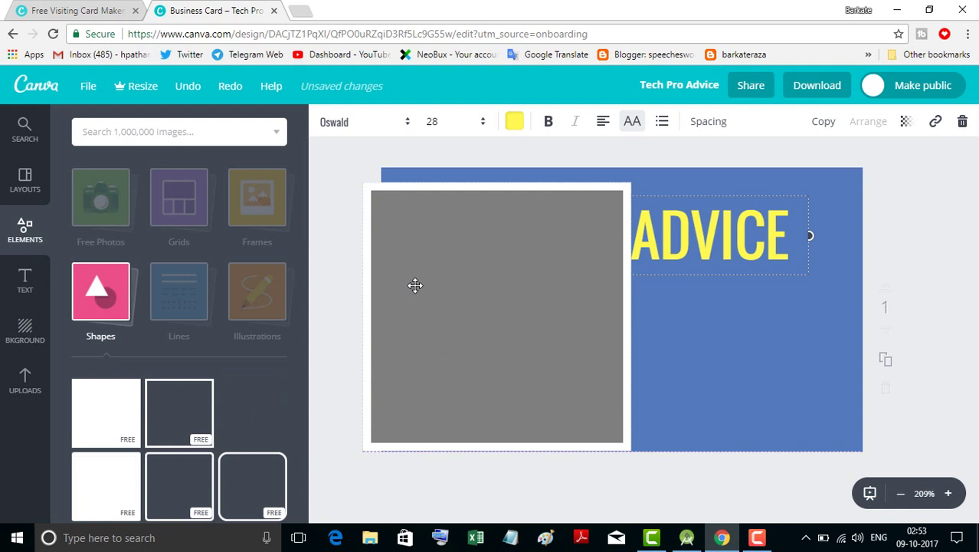
Step: Stretch the grey square into a full-width bar below TECH PRO ADVICE
{"action": "left_click_drag", "start_coordinate": [362, 182], "coordinate": [366, 185]}
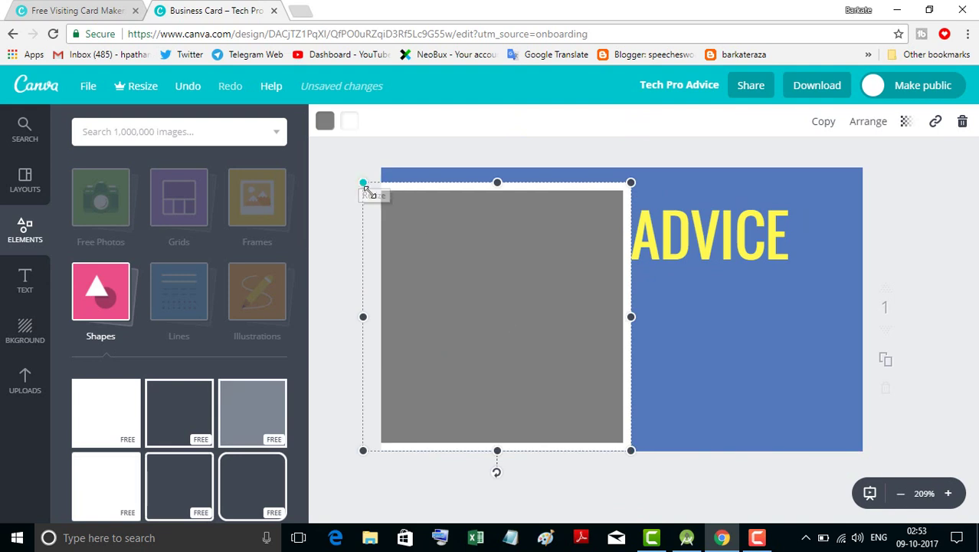
{"action": "left_click_drag", "start_coordinate": [476, 393], "coordinate": [550, 433]}
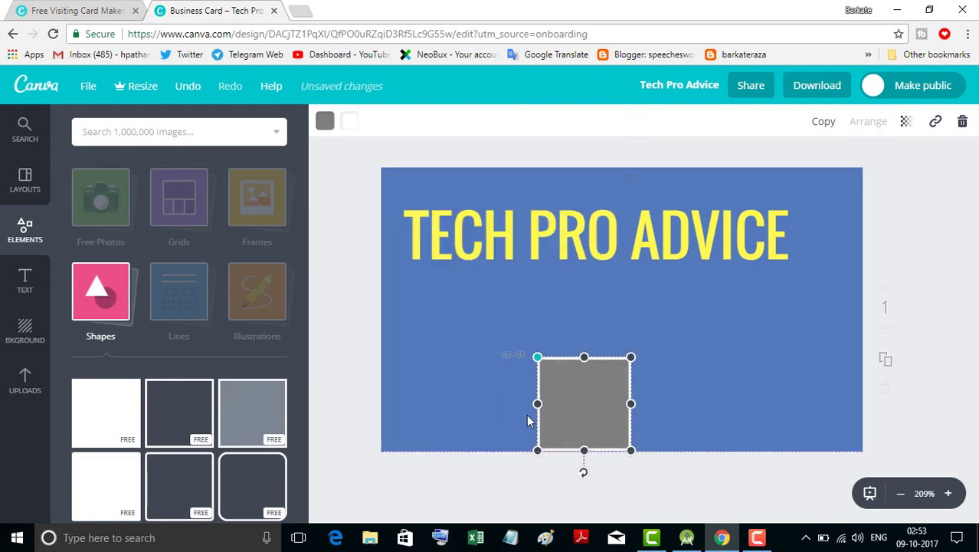
{"action": "mouse_move", "coordinate": [550, 433]}
{"action": "left_mouse_down"}
{"action": "mouse_move", "coordinate": [564, 441]}
{"action": "mouse_move", "coordinate": [397, 367]}
{"action": "mouse_move", "coordinate": [878, 407]}
{"action": "left_mouse_up"}
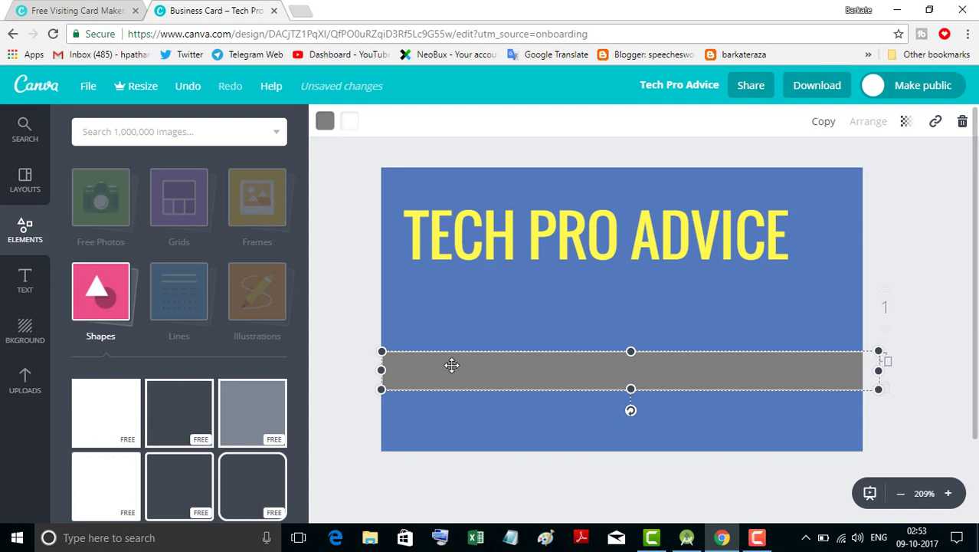
Step: Preview light green, cyan, blue and a purple pyramid pattern as card backgrounds
{"action": "left_click", "coordinate": [23, 341]}
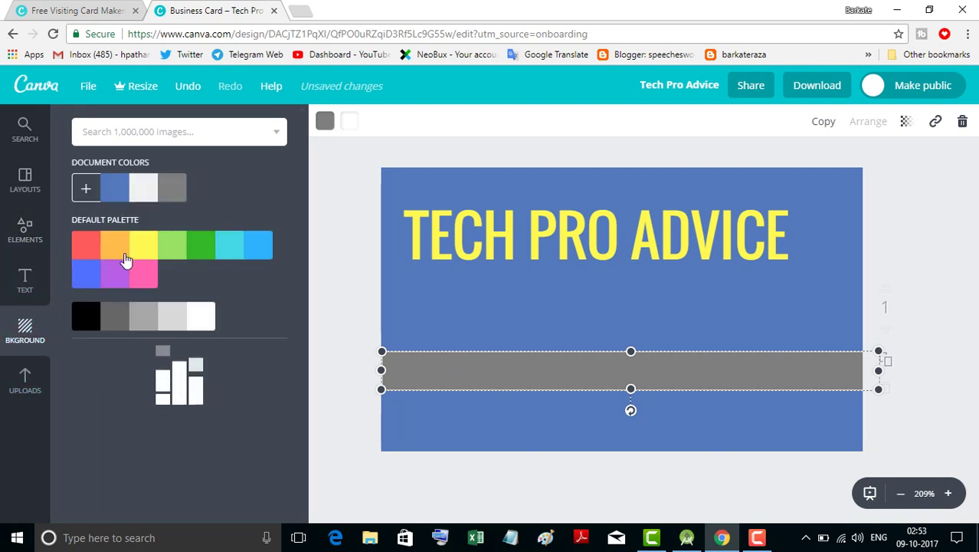
{"action": "left_click", "coordinate": [178, 248]}
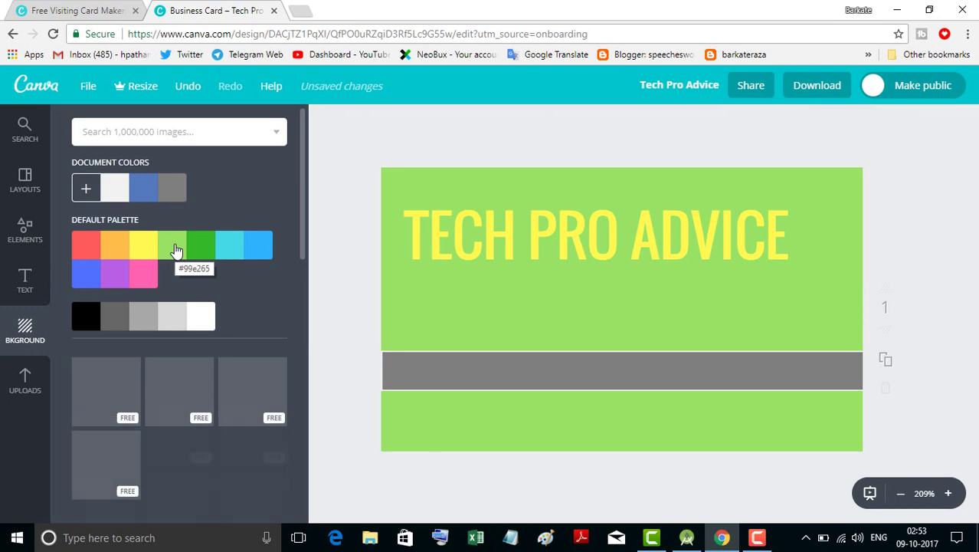
{"action": "left_click", "coordinate": [232, 247]}
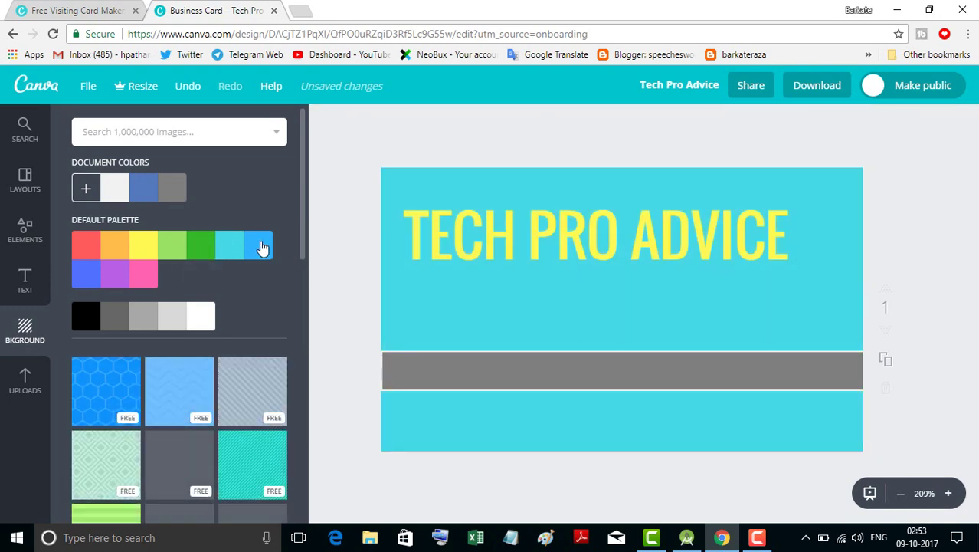
{"action": "left_click", "coordinate": [262, 248]}
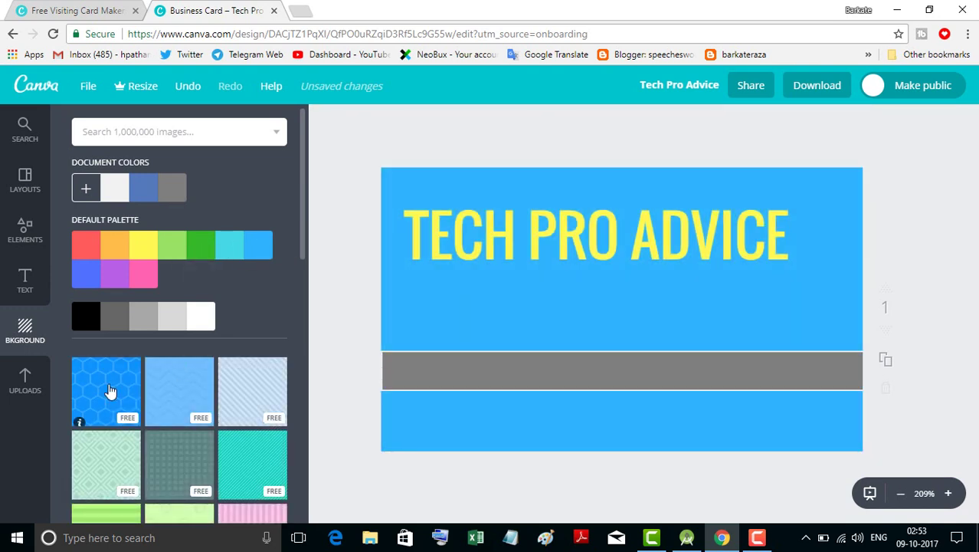
{"action": "scroll", "coordinate": [176, 429], "scroll_direction": "down", "scroll_amount": 3}
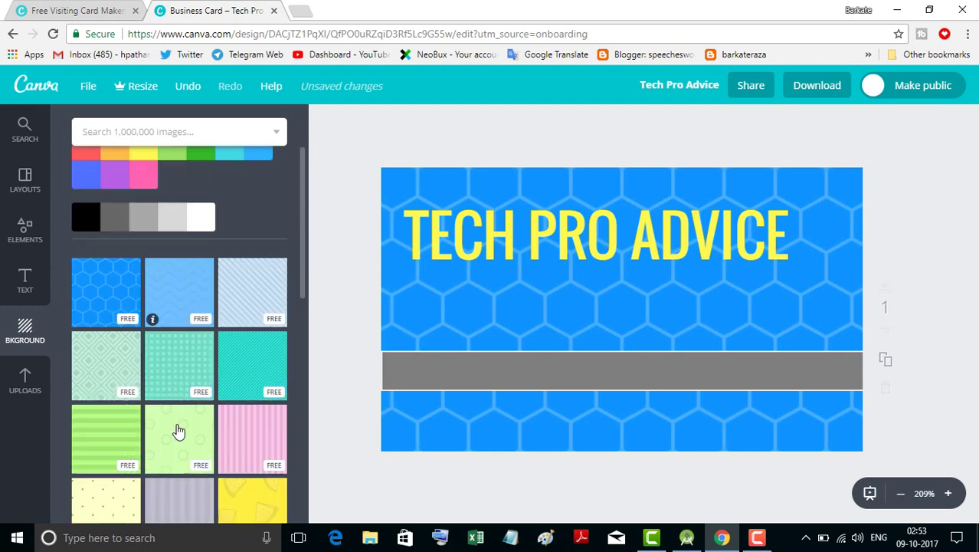
{"action": "scroll", "coordinate": [178, 433], "scroll_direction": "down", "scroll_amount": 1}
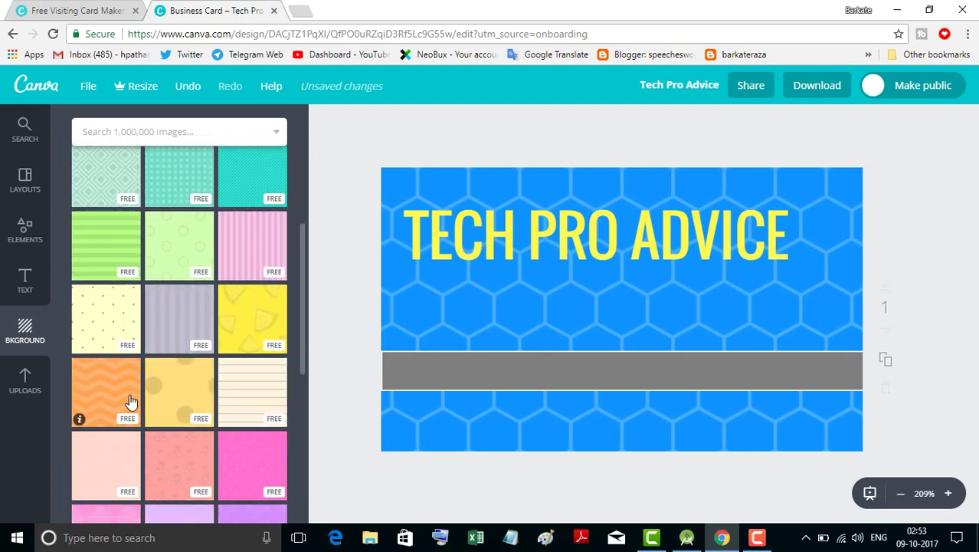
{"action": "scroll", "coordinate": [130, 408], "scroll_direction": "down", "scroll_amount": 2}
{"action": "scroll", "coordinate": [129, 409], "scroll_direction": "down", "scroll_amount": 3}
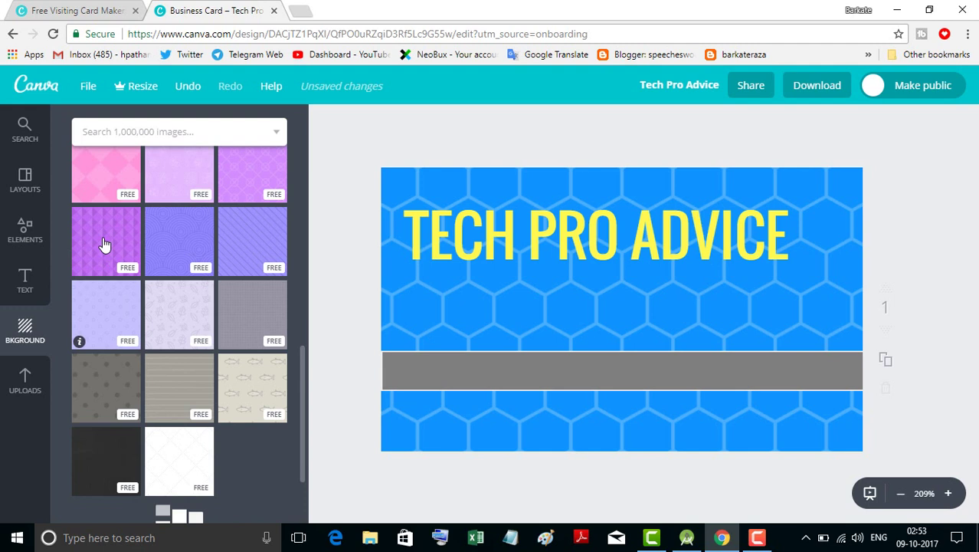
{"action": "left_click", "coordinate": [105, 244]}
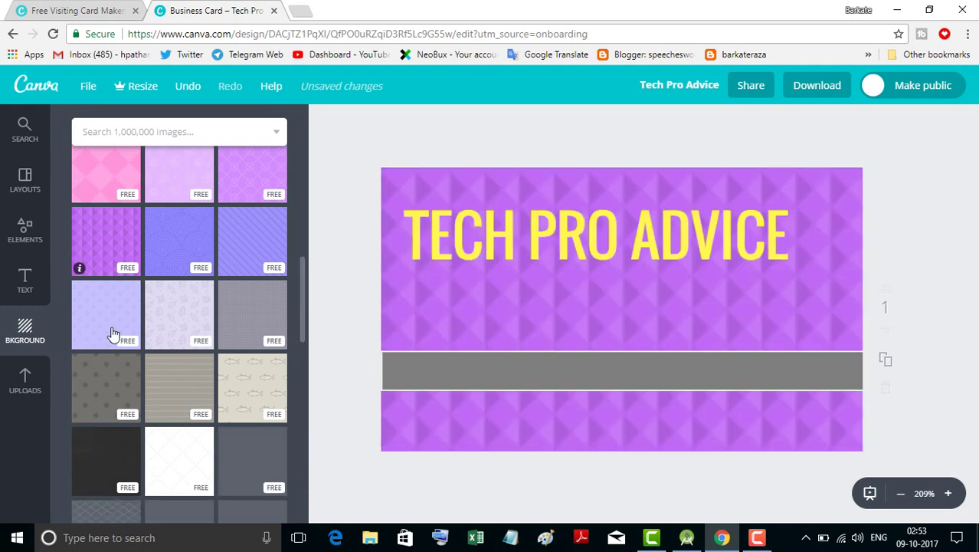
Step: Try cream stripes and purple circles, then settle on a solid dark red background
{"action": "scroll", "coordinate": [111, 338], "scroll_direction": "up", "scroll_amount": 1}
{"action": "scroll", "coordinate": [114, 325], "scroll_direction": "up", "scroll_amount": 2}
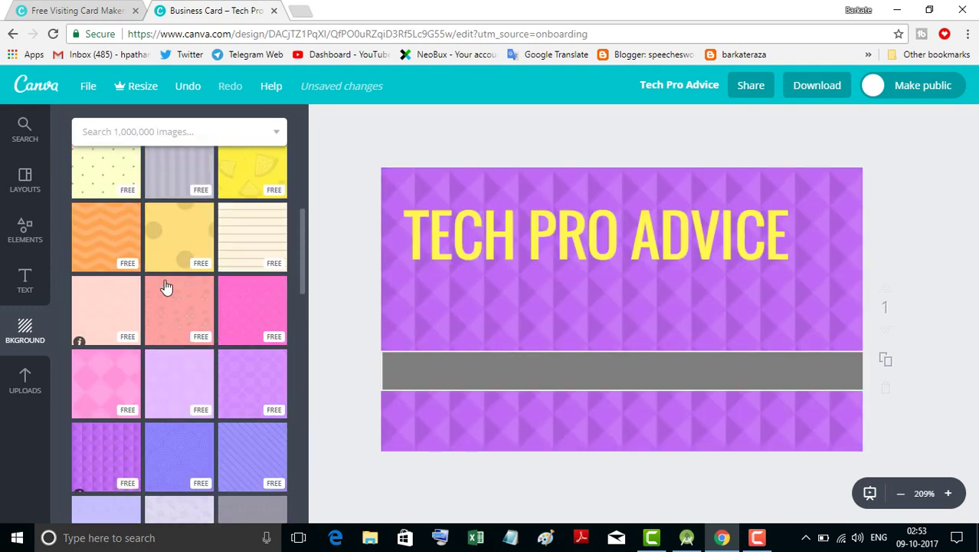
{"action": "left_click", "coordinate": [245, 247]}
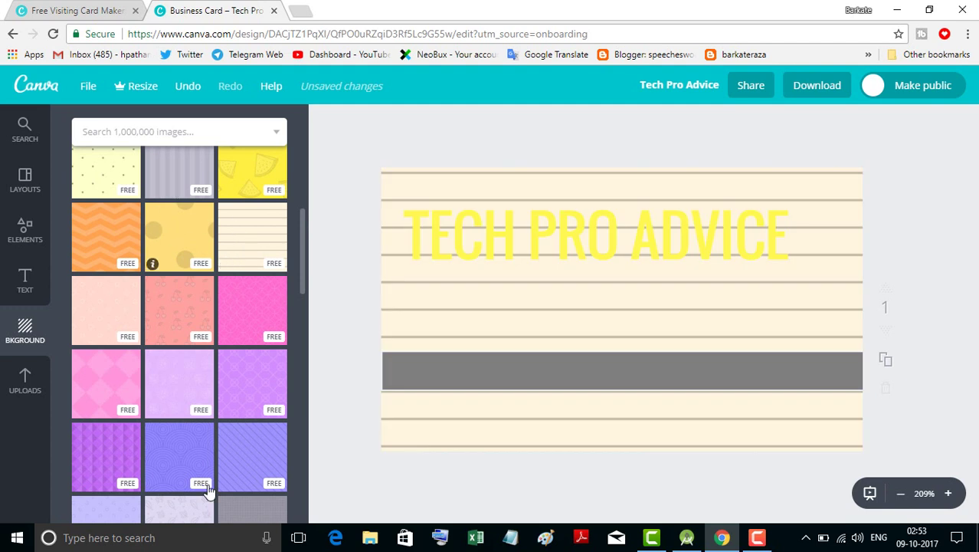
{"action": "left_click", "coordinate": [182, 462]}
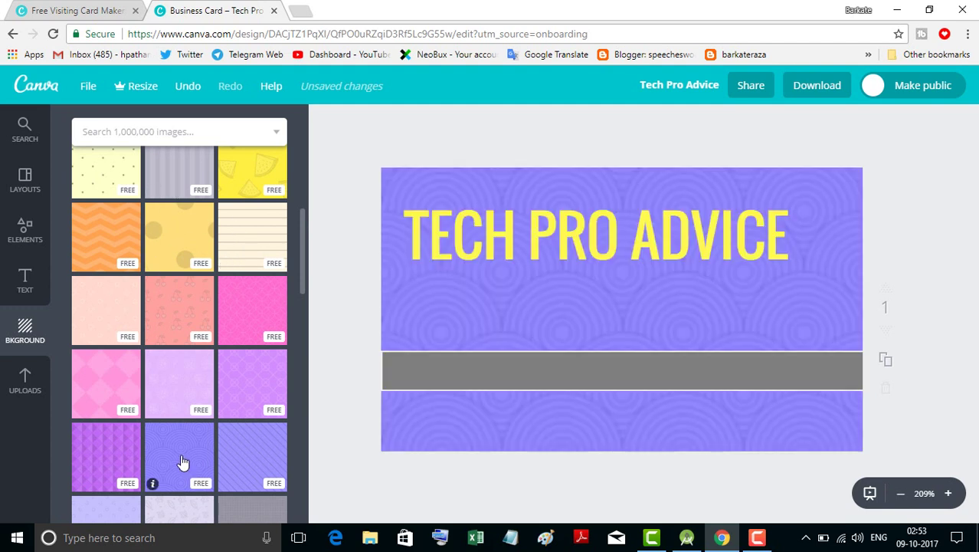
{"action": "scroll", "coordinate": [174, 414], "scroll_direction": "down", "scroll_amount": 2}
{"action": "scroll", "coordinate": [174, 449], "scroll_direction": "down", "scroll_amount": 3}
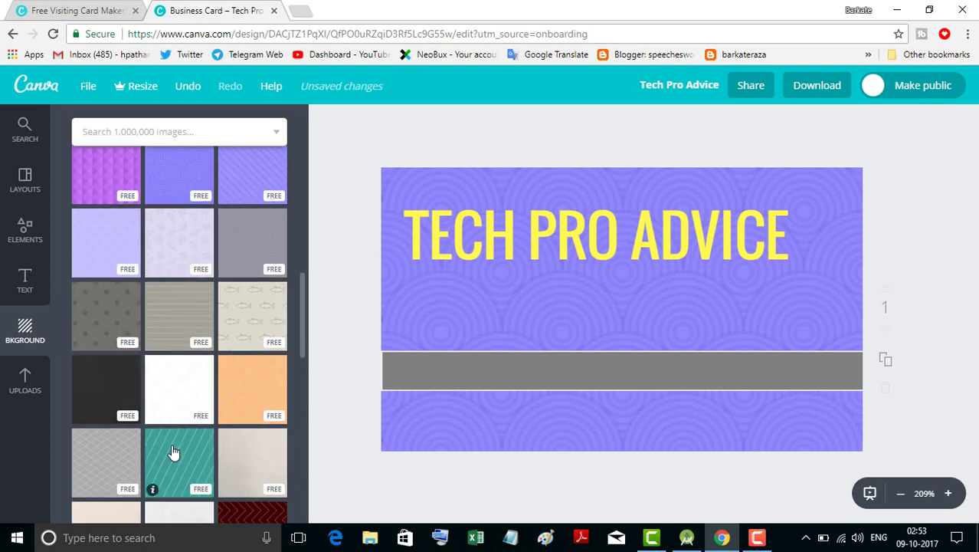
{"action": "scroll", "coordinate": [173, 452], "scroll_direction": "down", "scroll_amount": 3}
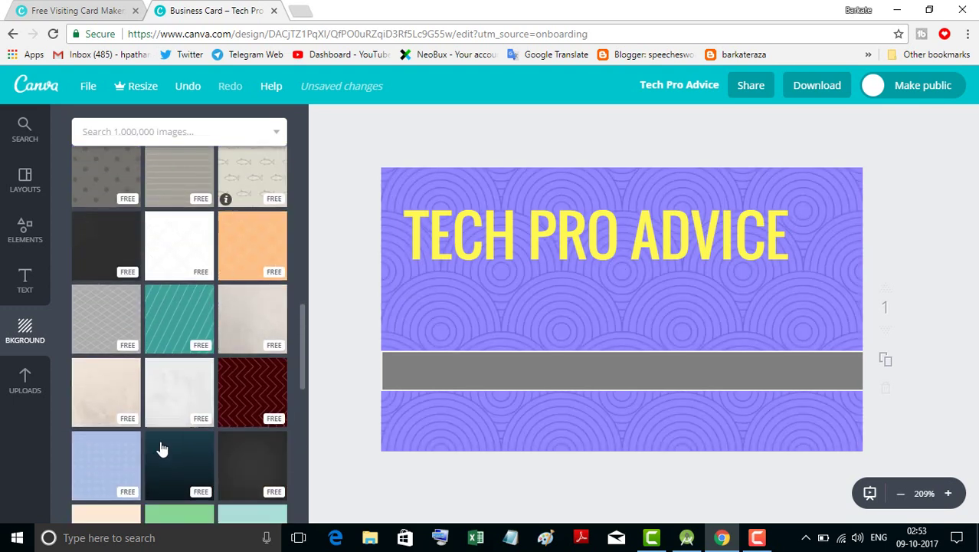
{"action": "scroll", "coordinate": [160, 458], "scroll_direction": "down", "scroll_amount": 3}
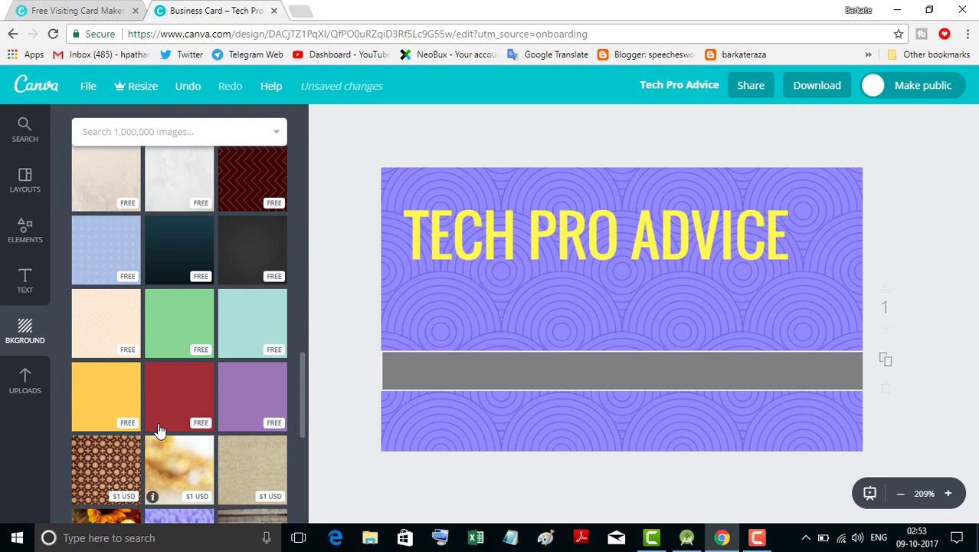
{"action": "left_click", "coordinate": [184, 403]}
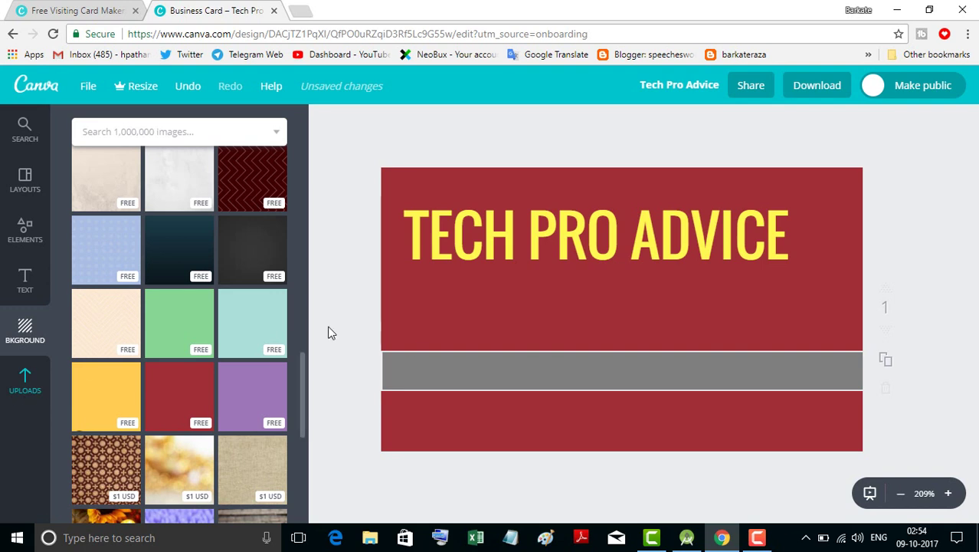
Step: Download the card as a PDF - Print file, dismissing the watermark notice with Got it!
{"action": "left_click", "coordinate": [809, 91]}
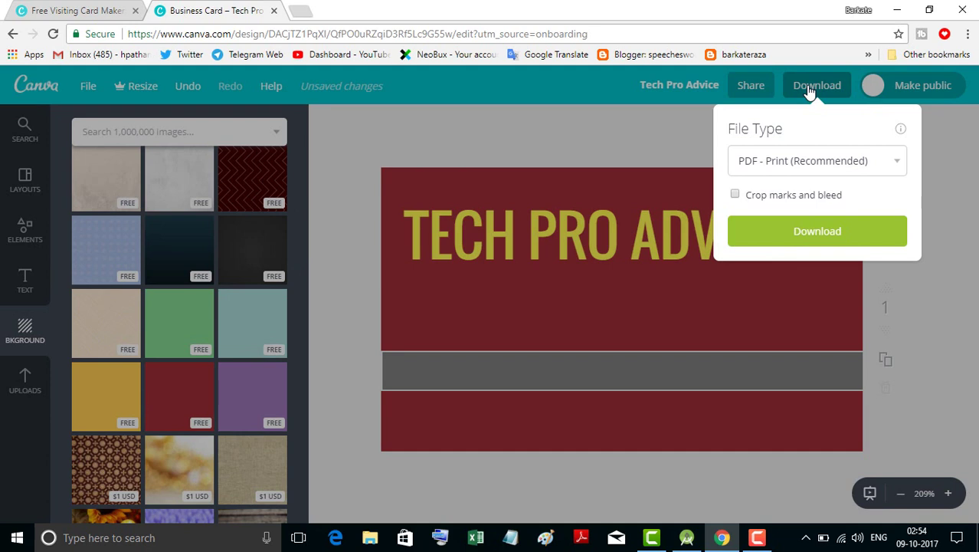
{"action": "left_click", "coordinate": [795, 236]}
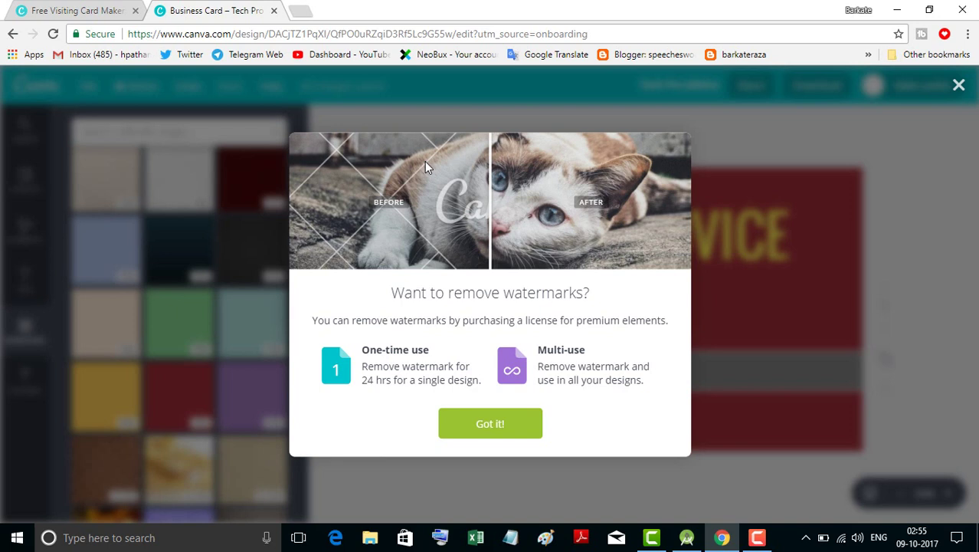
{"action": "left_click", "coordinate": [931, 138]}
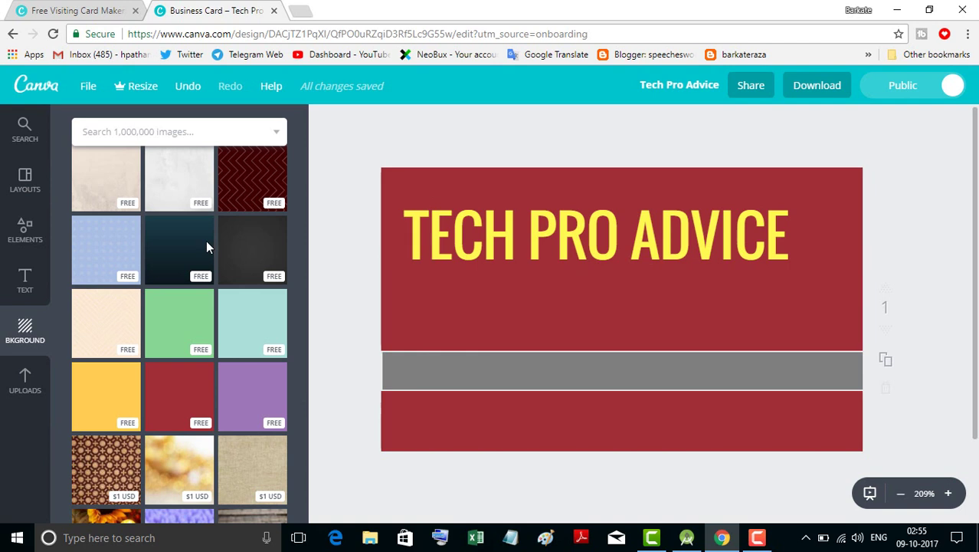
{"action": "mouse_move", "coordinate": [179, 249]}
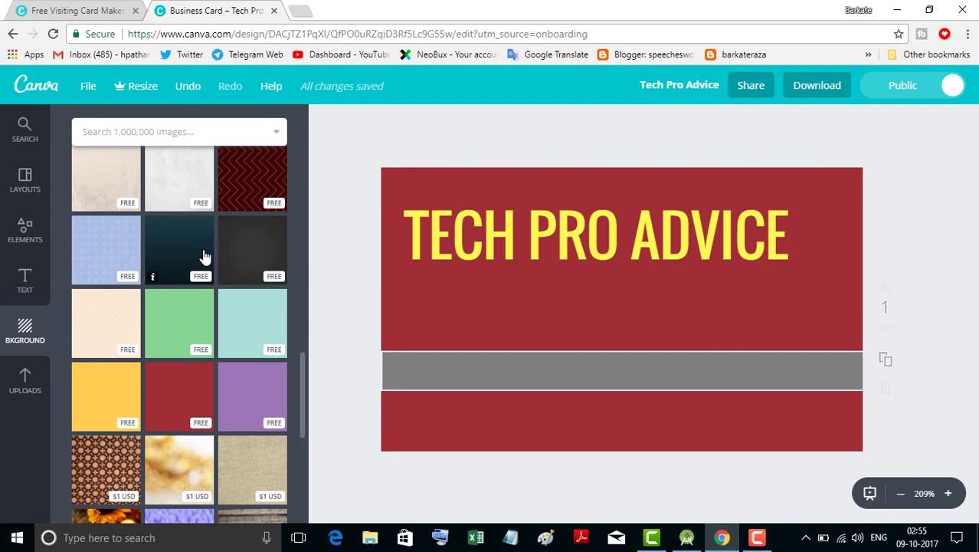
{"action": "scroll", "coordinate": [204, 255], "scroll_direction": "down", "scroll_amount": 2}
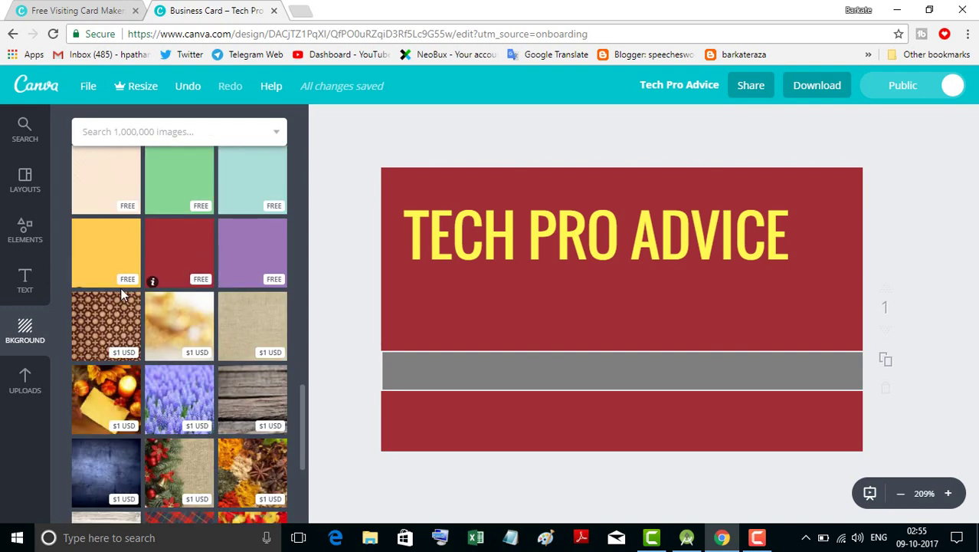
{"action": "scroll", "coordinate": [127, 321], "scroll_direction": "down", "scroll_amount": 3}
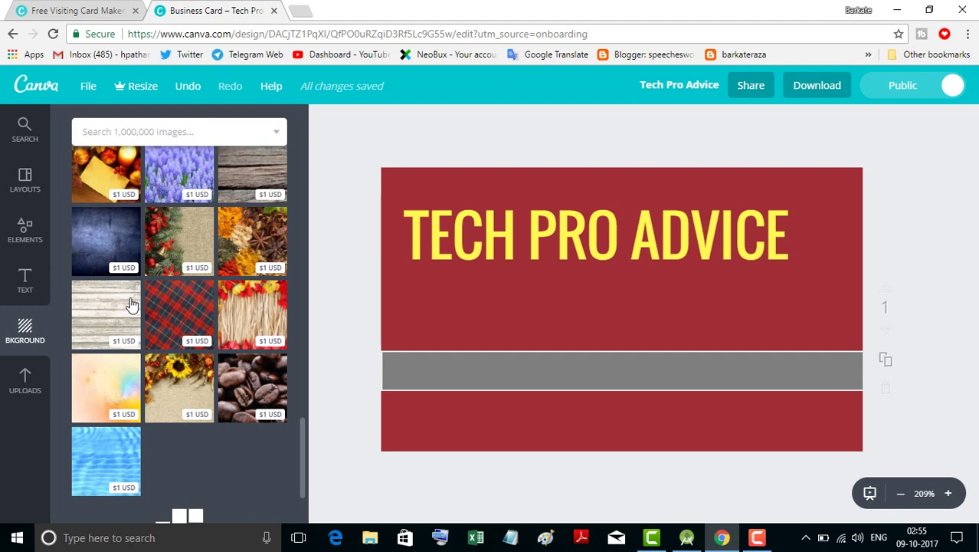
{"action": "scroll", "coordinate": [130, 304], "scroll_direction": "up", "scroll_amount": 1}
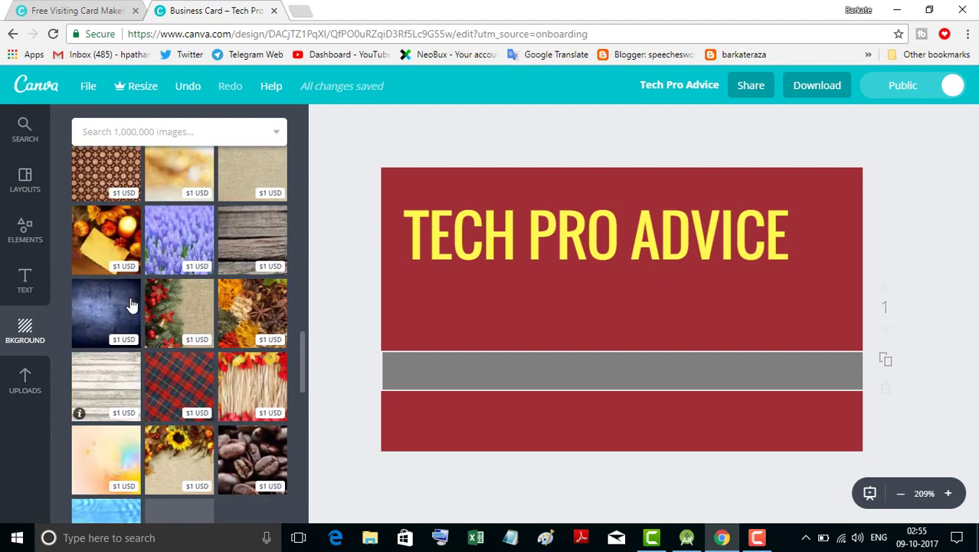
{"action": "scroll", "coordinate": [130, 304], "scroll_direction": "up", "scroll_amount": 5}
{"action": "mouse_move", "coordinate": [105, 299]}
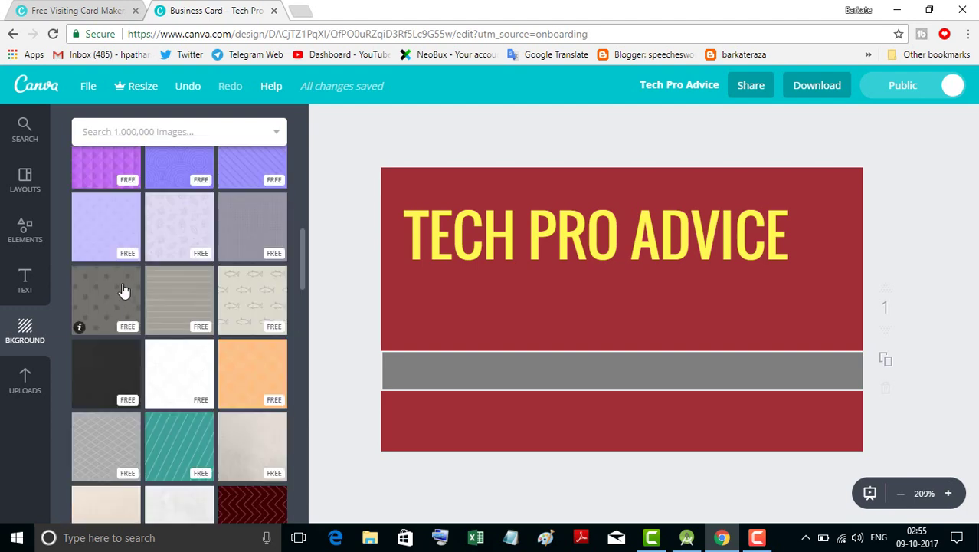
{"action": "scroll", "coordinate": [125, 290], "scroll_direction": "up", "scroll_amount": 3}
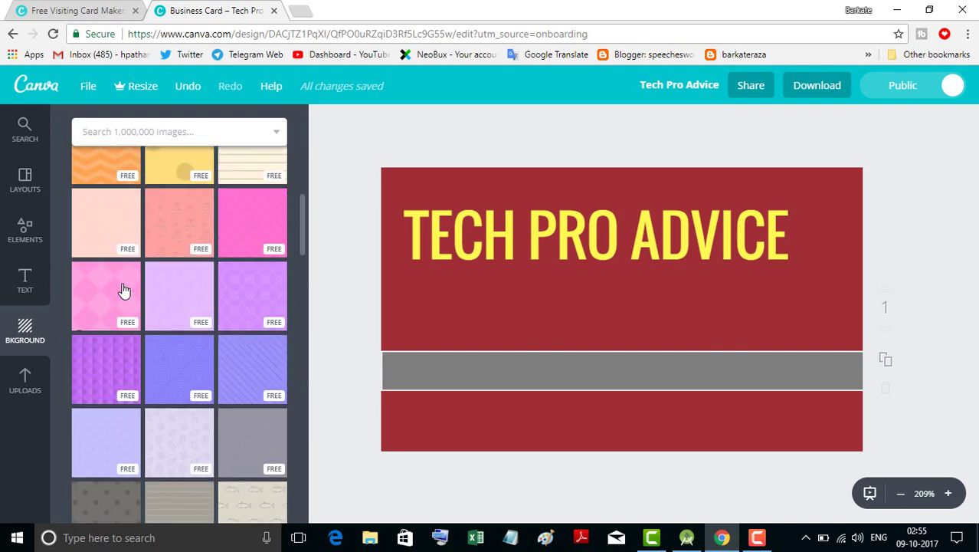